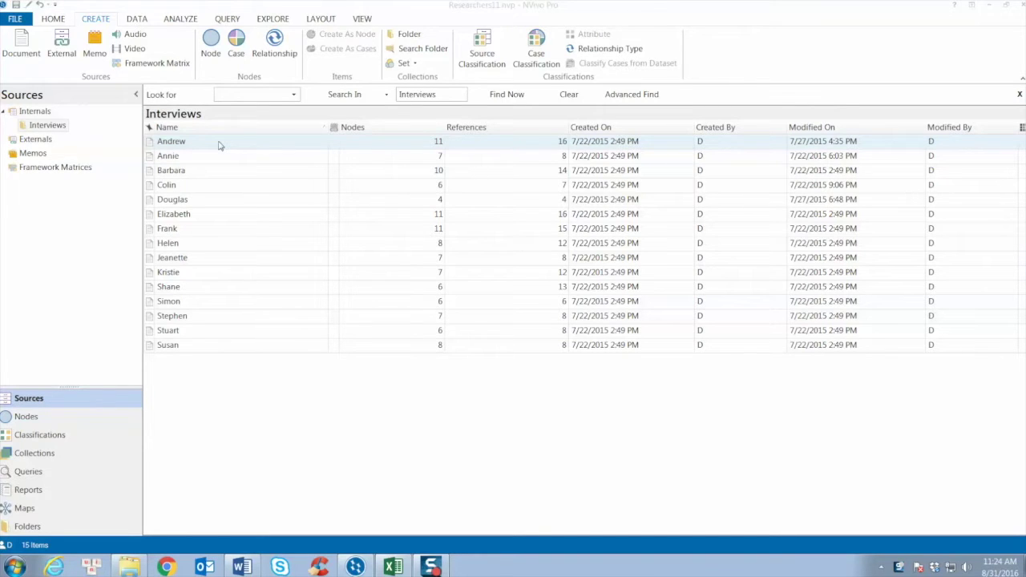
# - Under Nodes > Cases, add a new case named 'People'
pyautogui.click(27, 417)
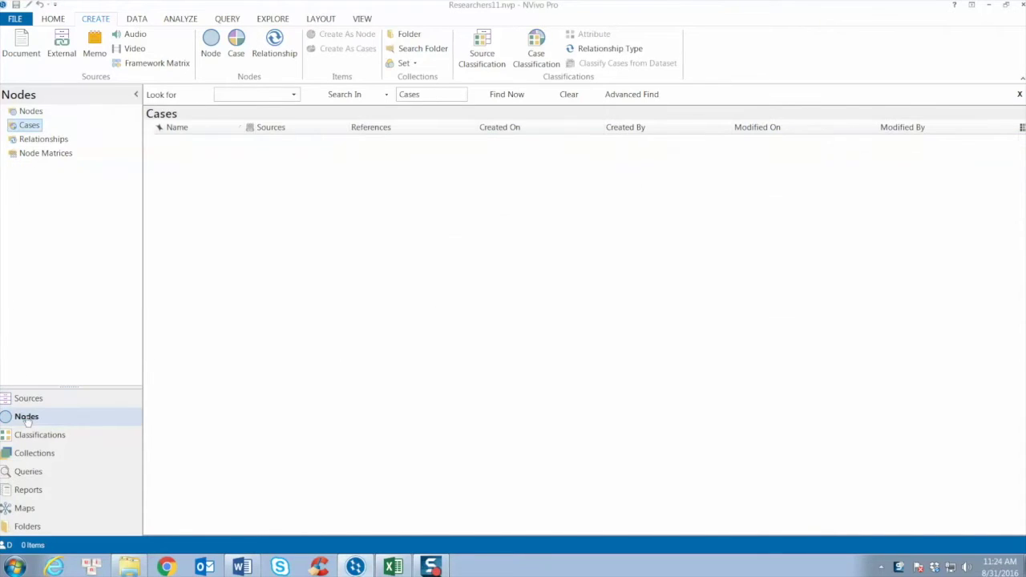
pyautogui.click(30, 112)
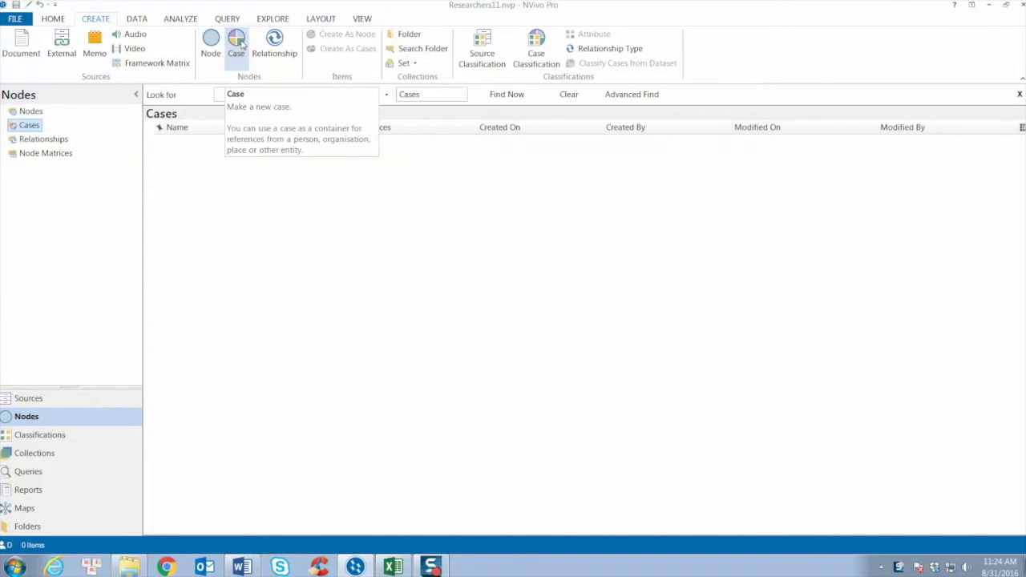
pyautogui.click(241, 44)
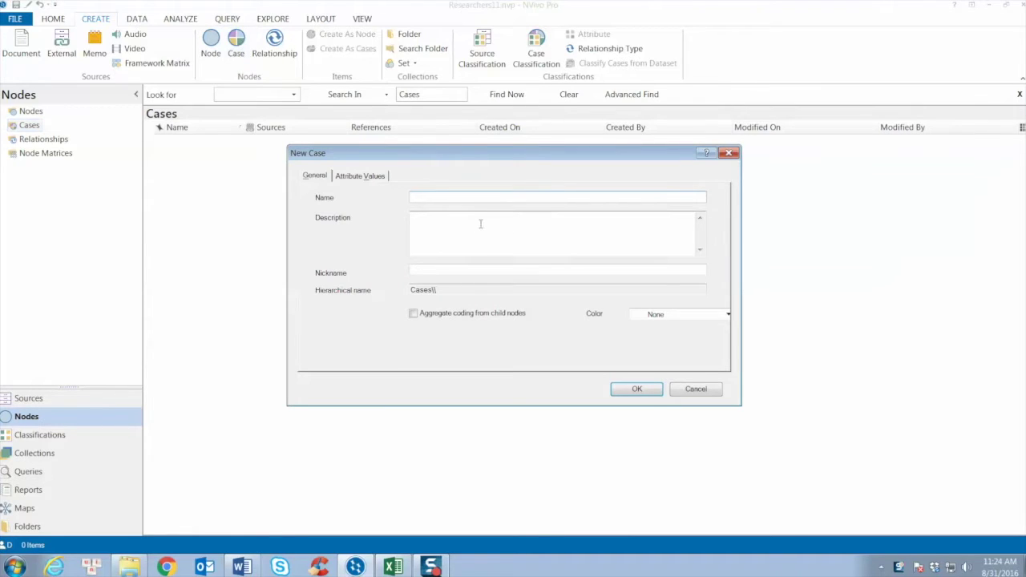
pyautogui.write('P')
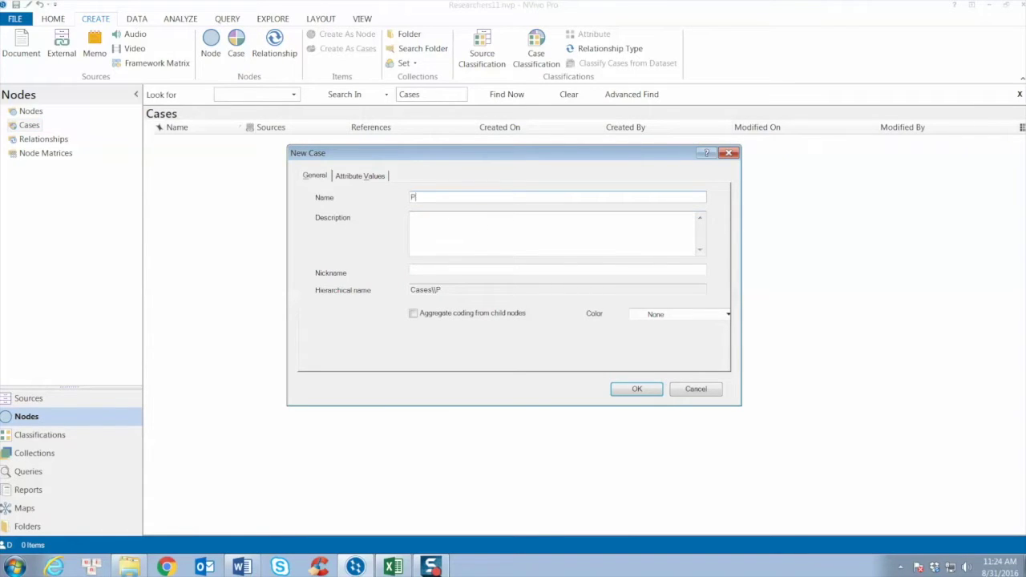
pyautogui.write('eople')
pyautogui.click(639, 390)
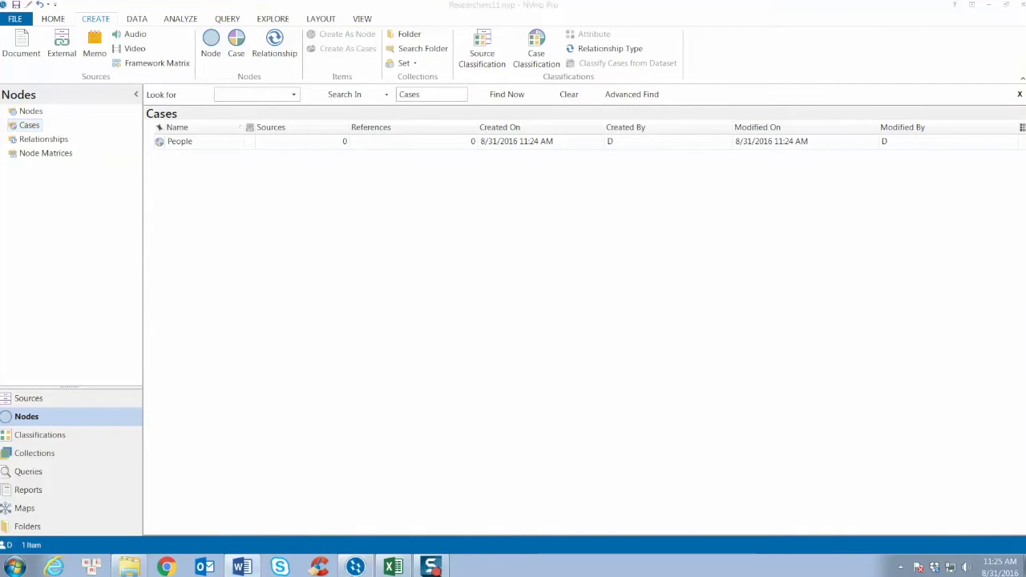
pyautogui.click(242, 566)
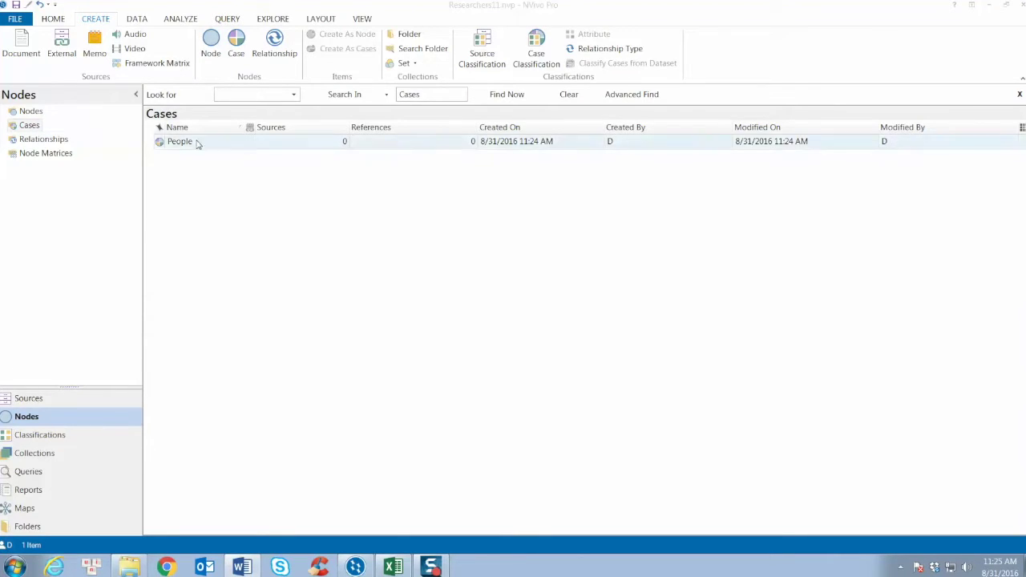
# - Make all 15 sources in Sources > Interviews into cases located under People
pyautogui.click(33, 400)
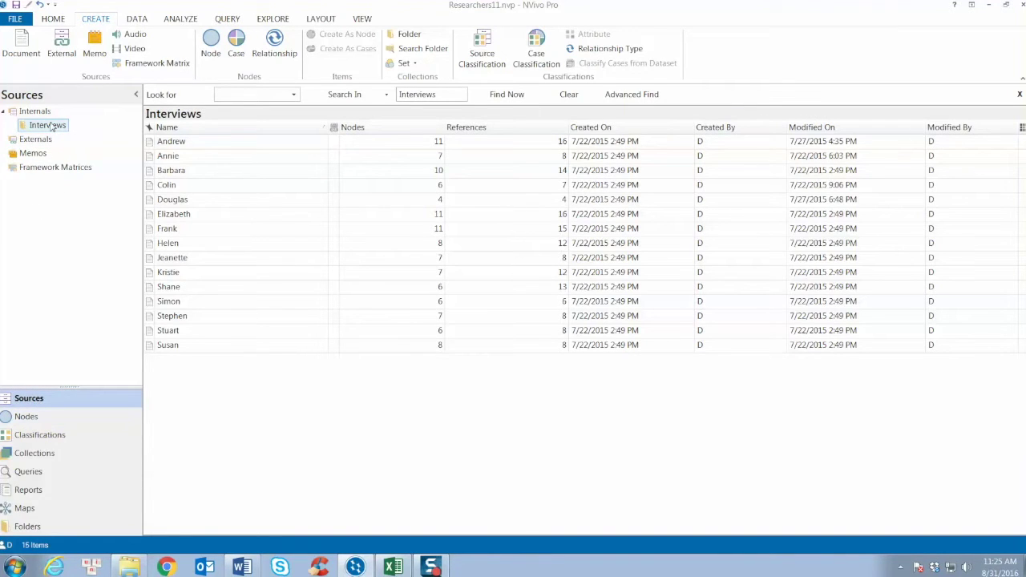
pyautogui.click(50, 126)
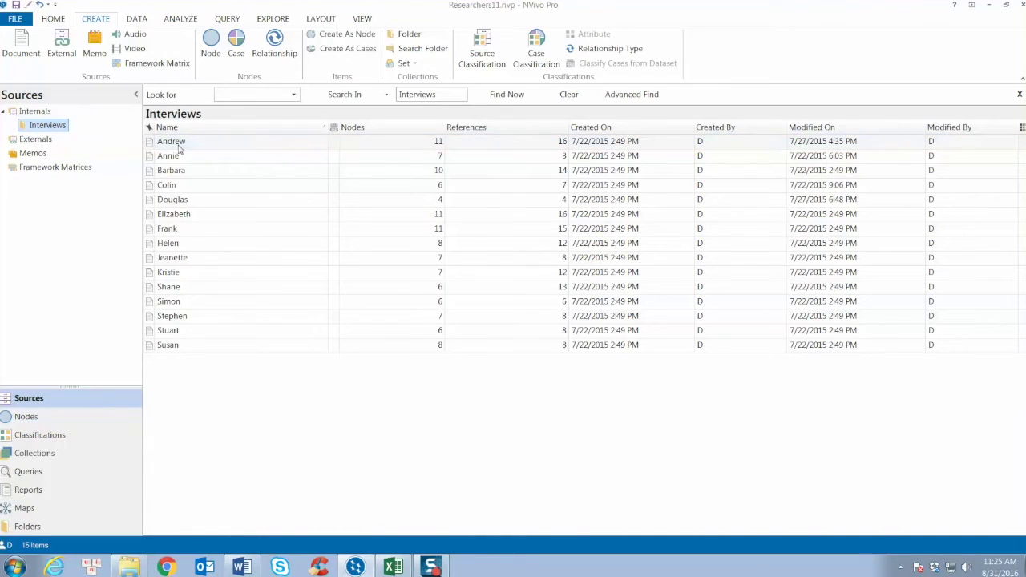
pyautogui.keyDown('shift'); pyautogui.click(196, 347); pyautogui.keyUp('shift')
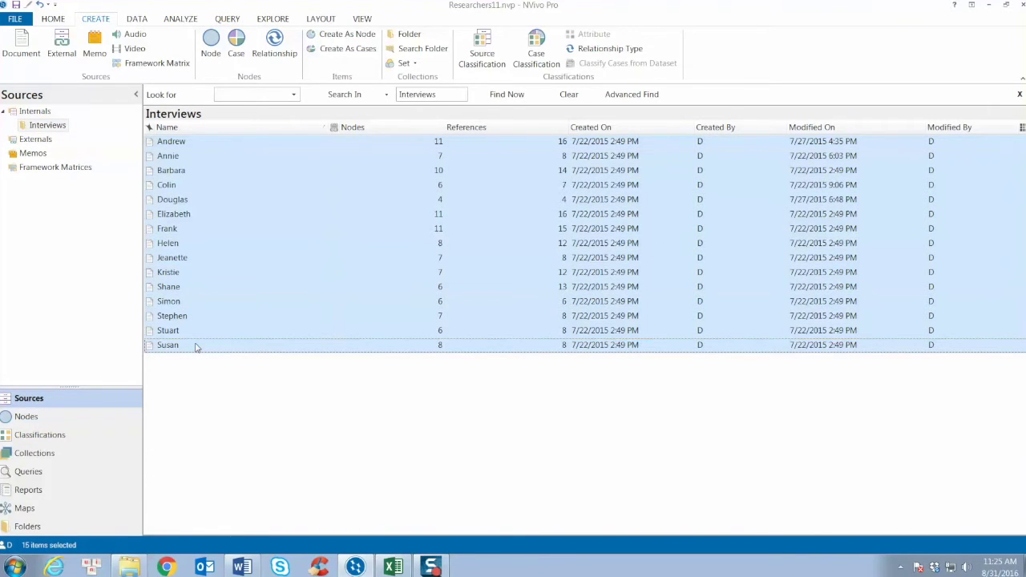
pyautogui.click(348, 48)
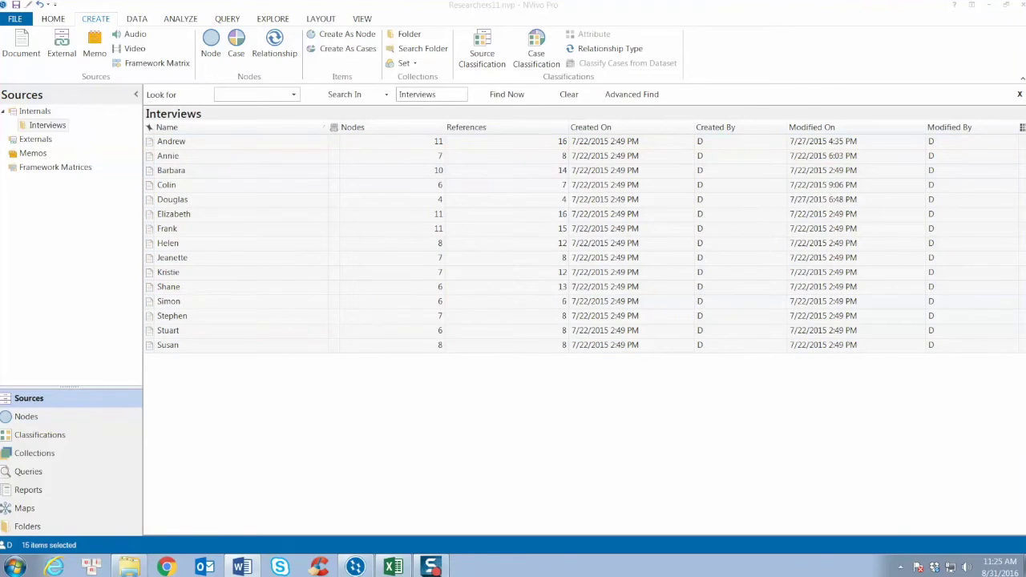
pyautogui.rightClick(282, 245)
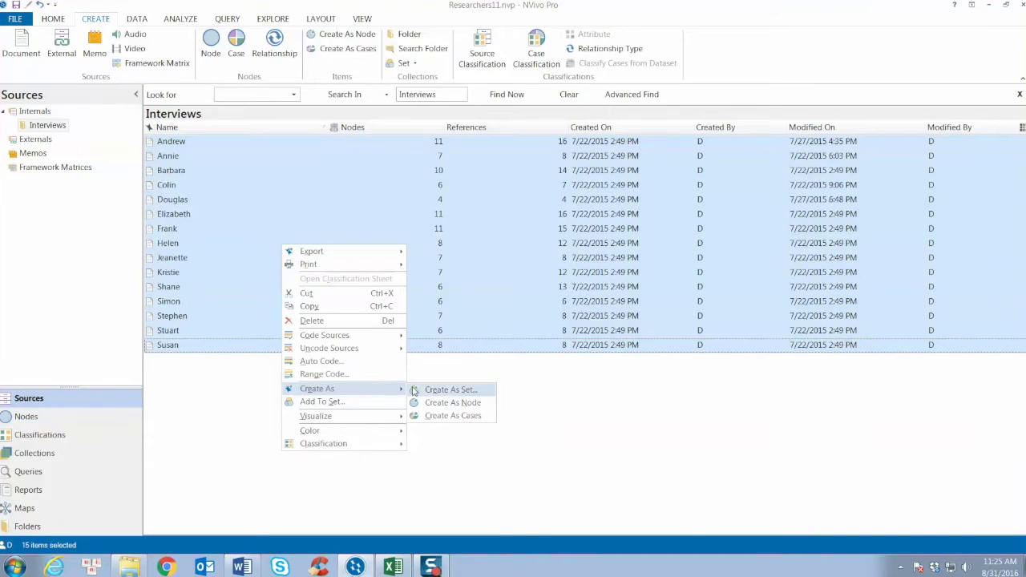
pyautogui.moveTo(318, 389)
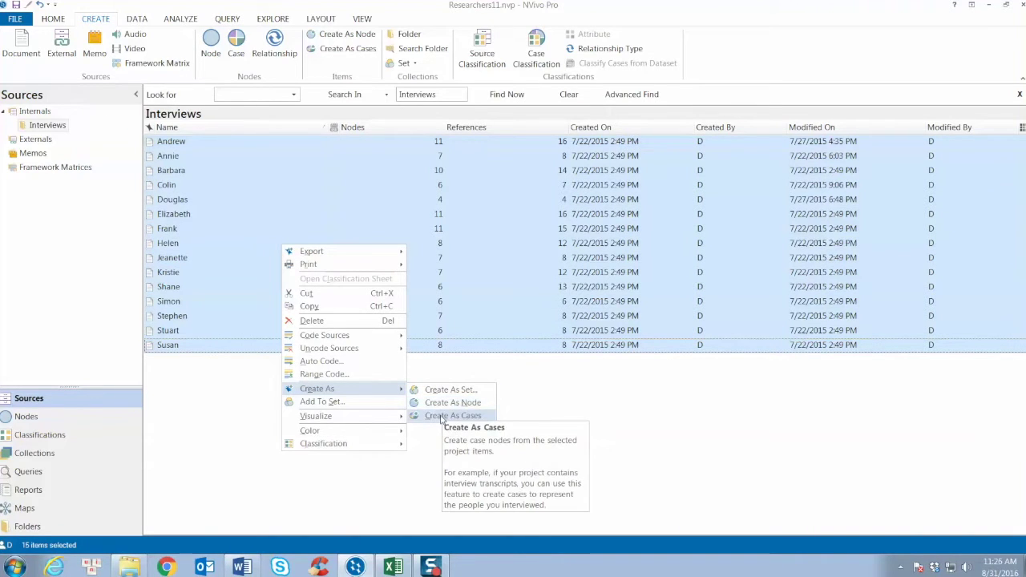
pyautogui.click(571, 414)
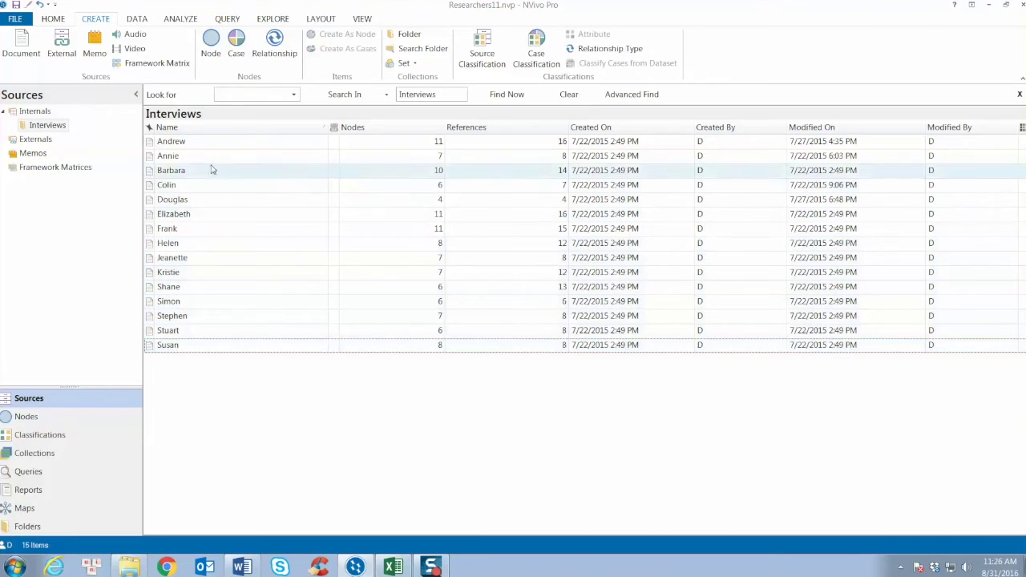
pyautogui.keyDown('shift'); pyautogui.click(215, 343); pyautogui.keyUp('shift')
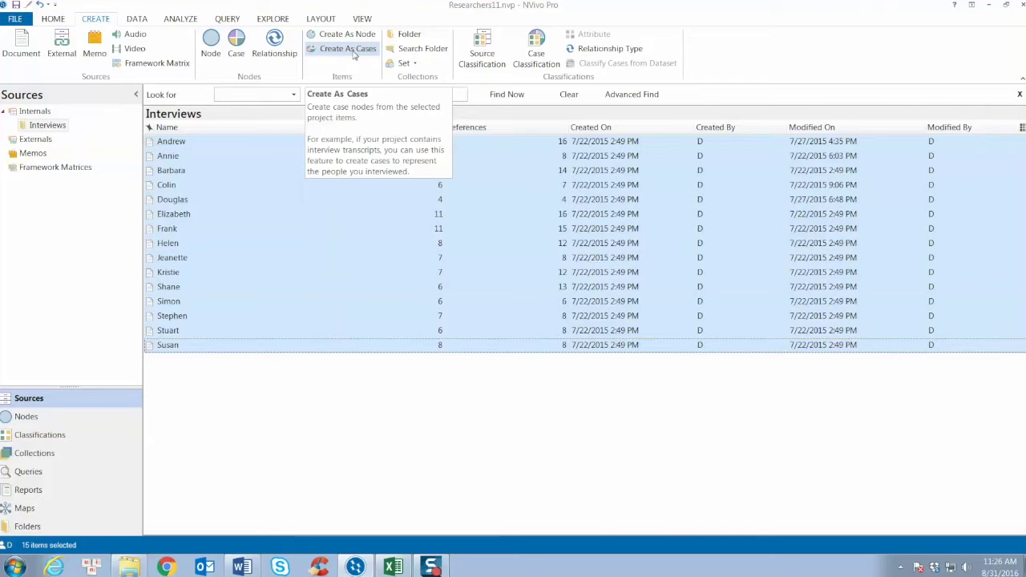
pyautogui.click(353, 54)
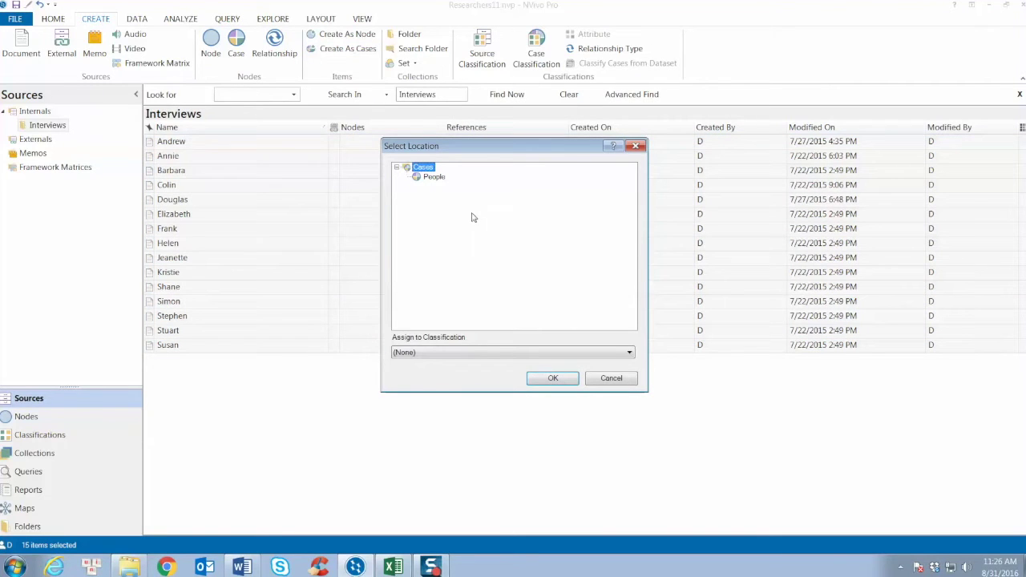
pyautogui.click(434, 177)
pyautogui.click(534, 376)
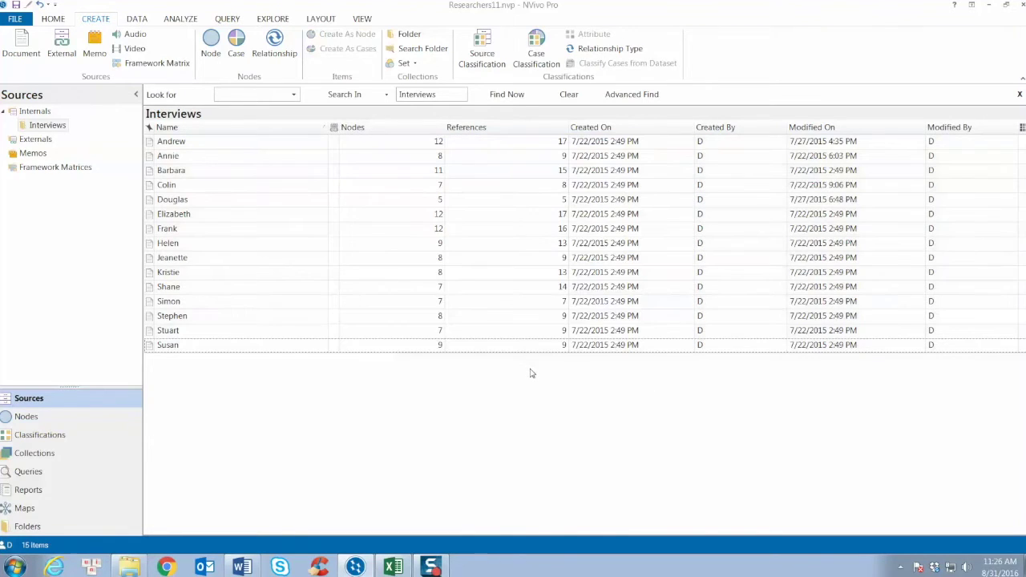
pyautogui.click(27, 417)
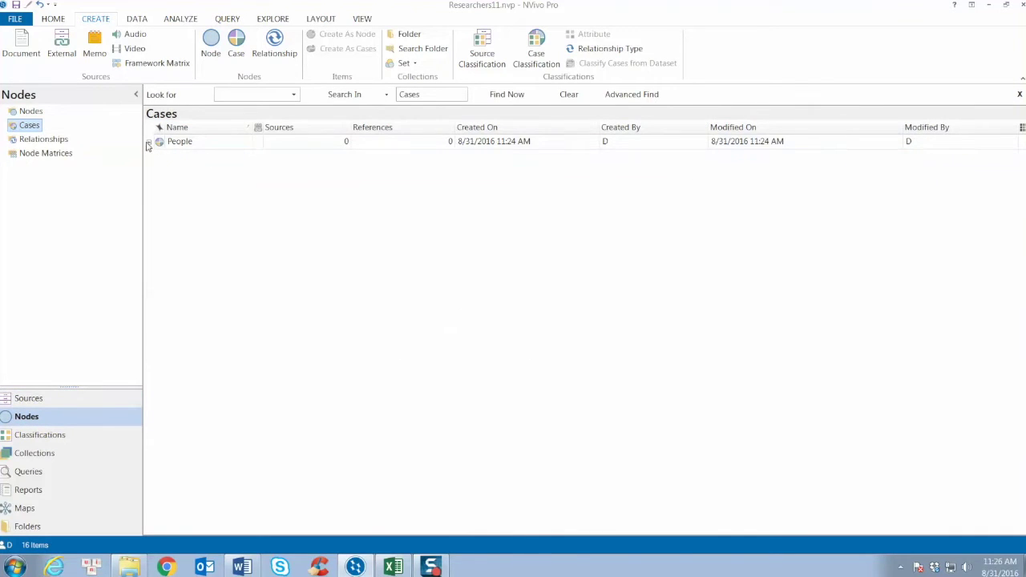
# - Expand the People case to list its 15 person cases, Andrew to Susan
pyautogui.click(147, 142)
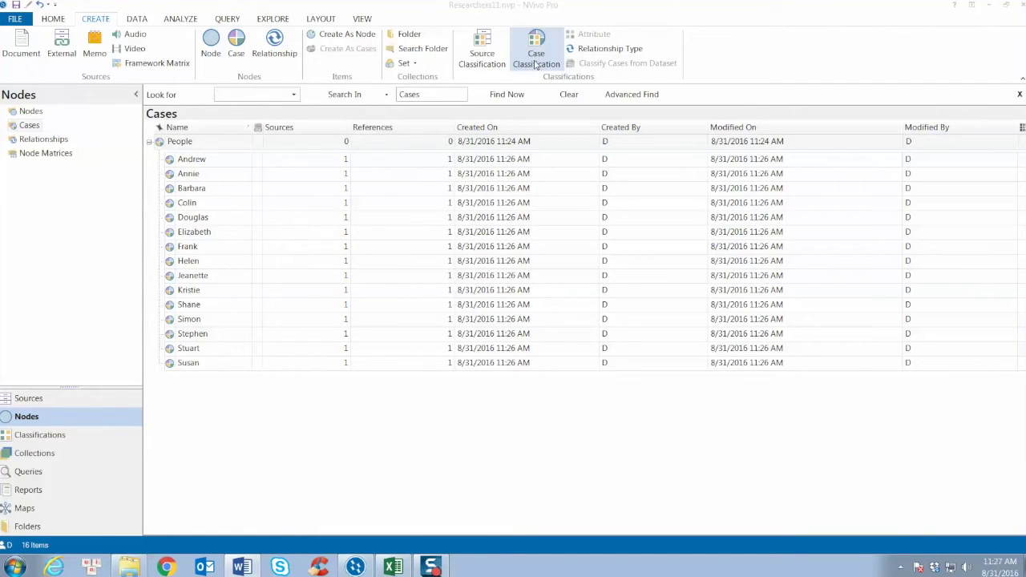
# - Create a case classification named 'Person', after cancelling a first attempt
pyautogui.click(535, 57)
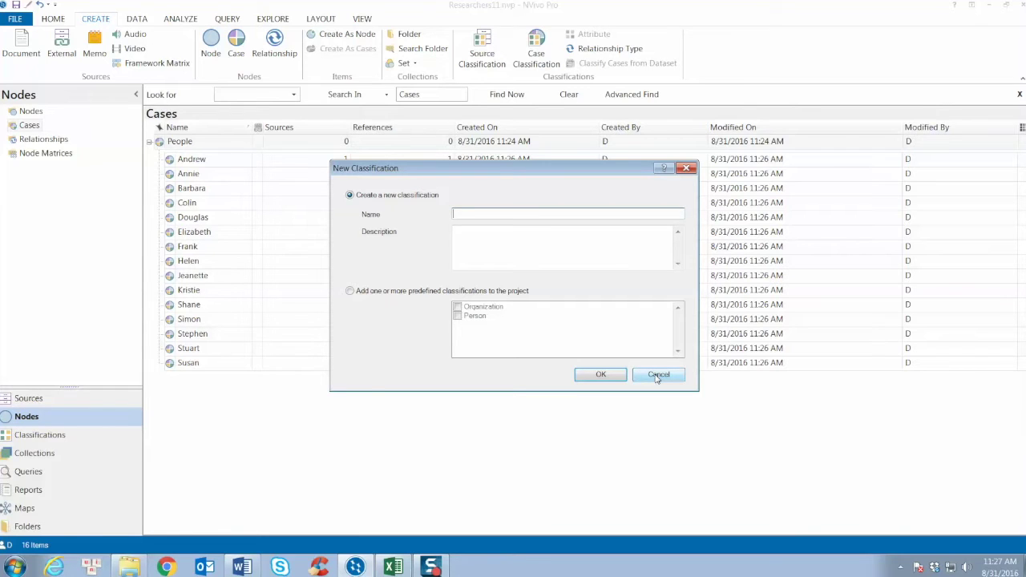
pyautogui.click(658, 375)
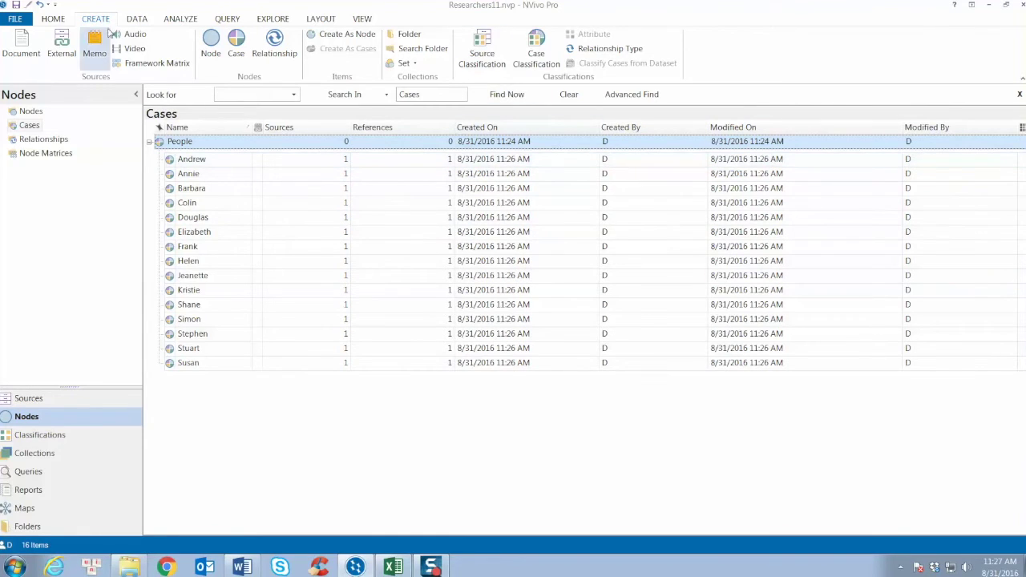
pyautogui.click(530, 67)
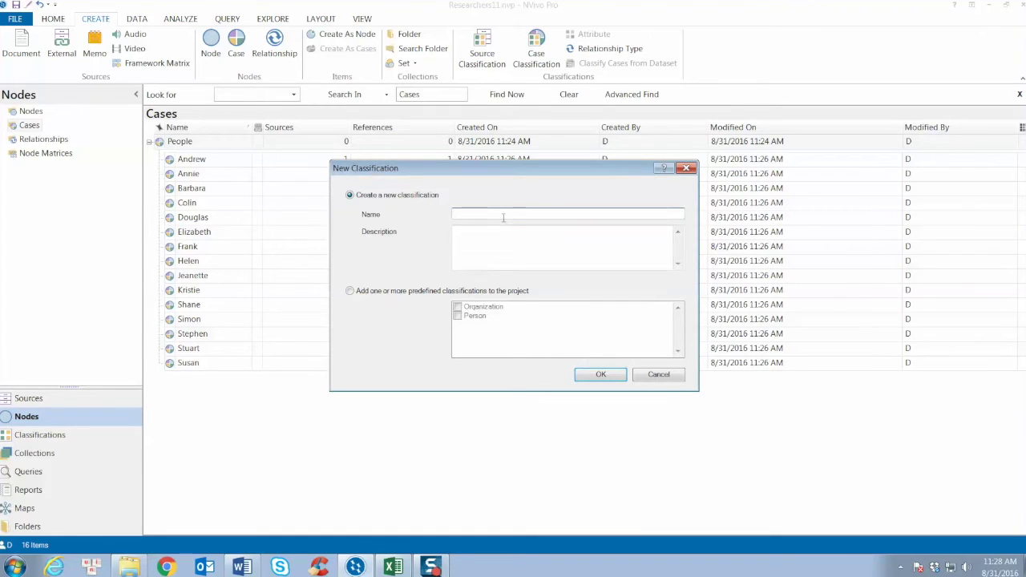
pyautogui.write('Person')
pyautogui.click(594, 374)
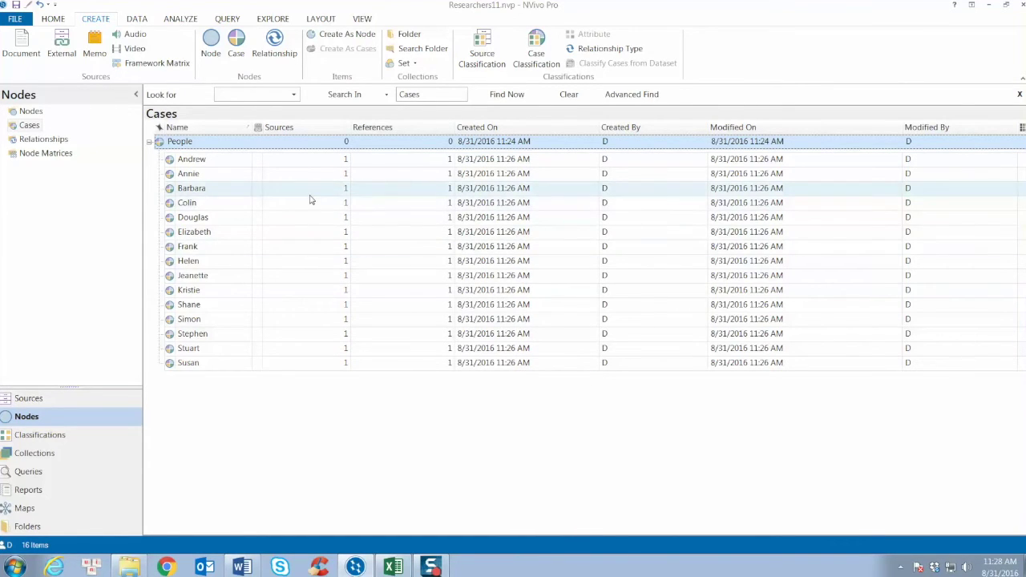
# - Show Case Classifications, then preview and cancel a new attribute for Person
pyautogui.click(51, 436)
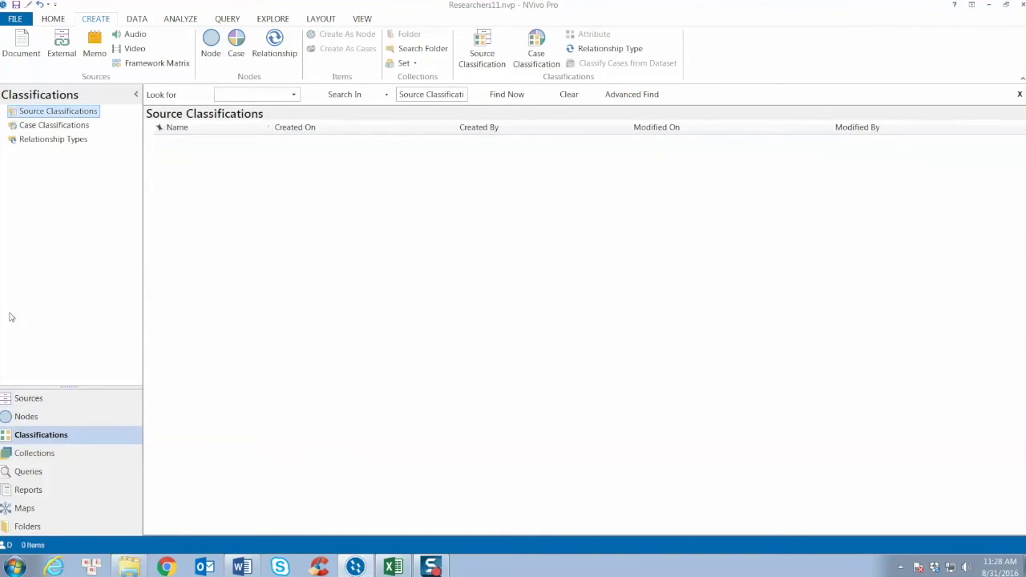
pyautogui.click(75, 125)
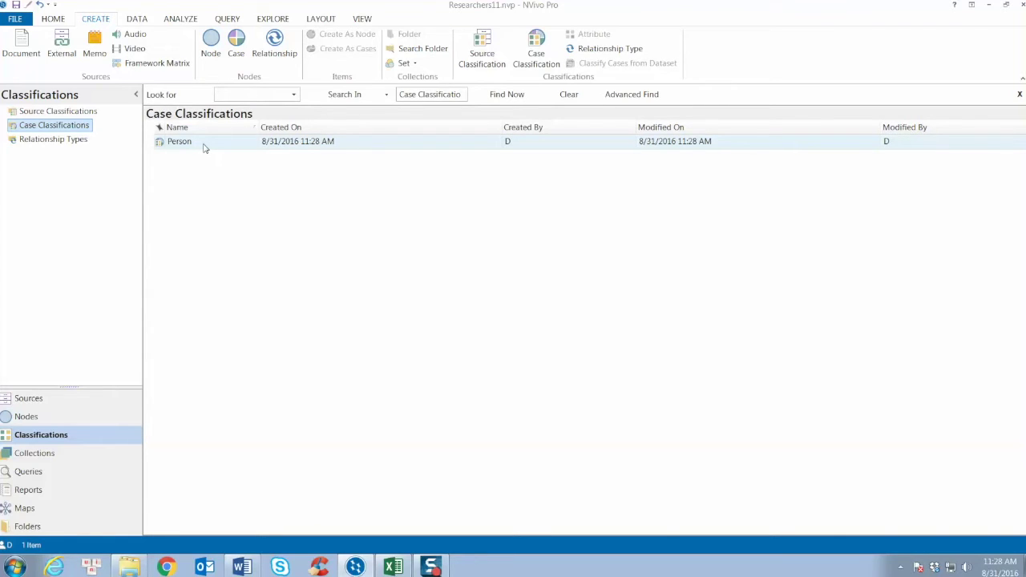
pyautogui.click(202, 146)
pyautogui.click(594, 34)
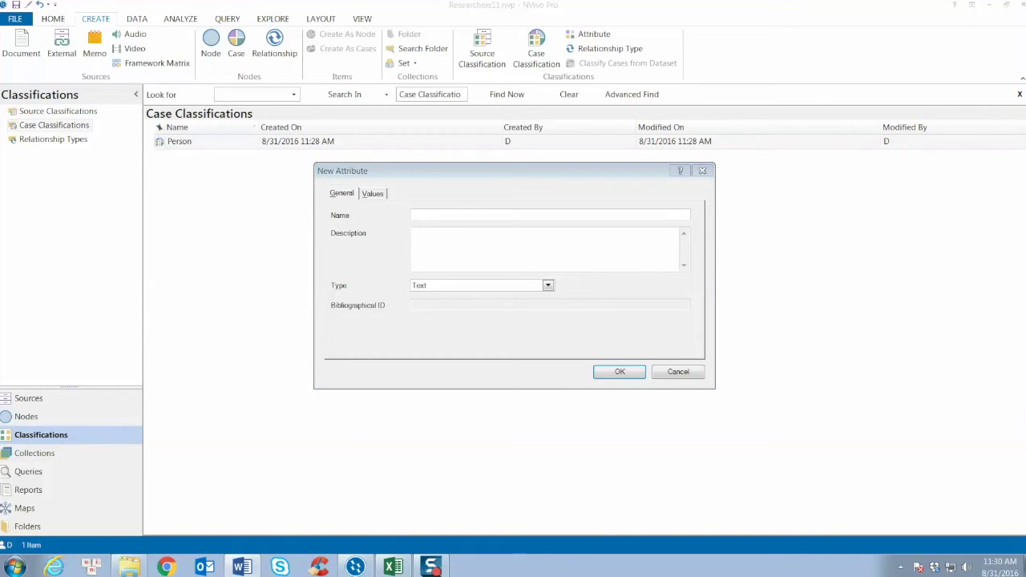
pyautogui.click(341, 195)
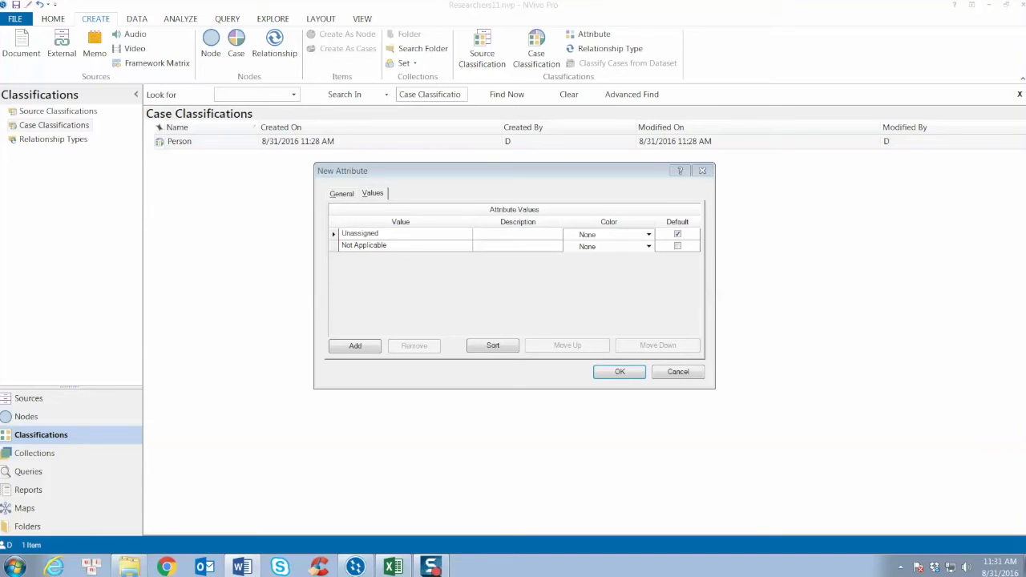
pyautogui.click(677, 372)
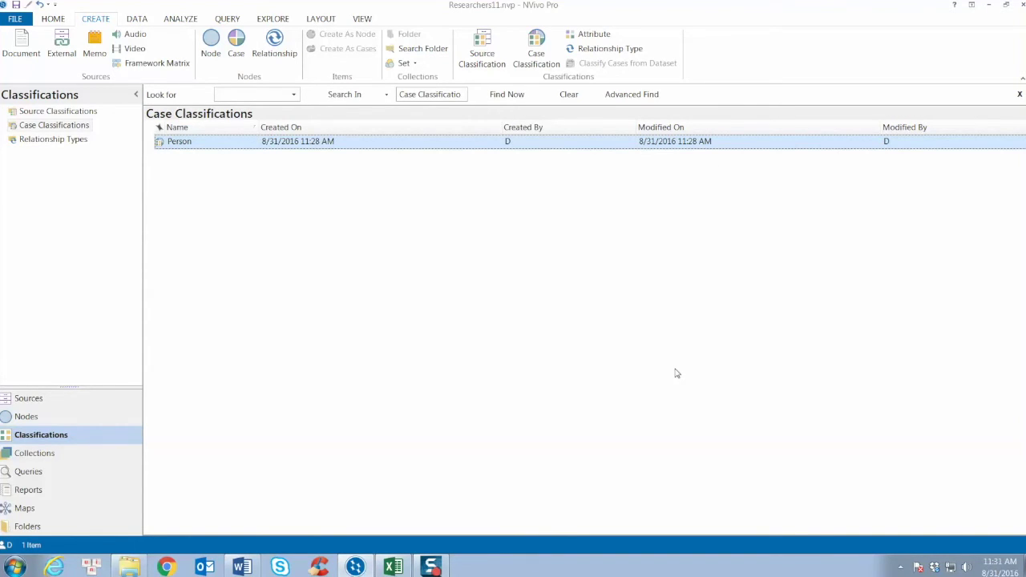
# - Bring up the Person spreadsheet and review its Person, Age, Discipline, Gender and Stage headings
pyautogui.click(393, 567)
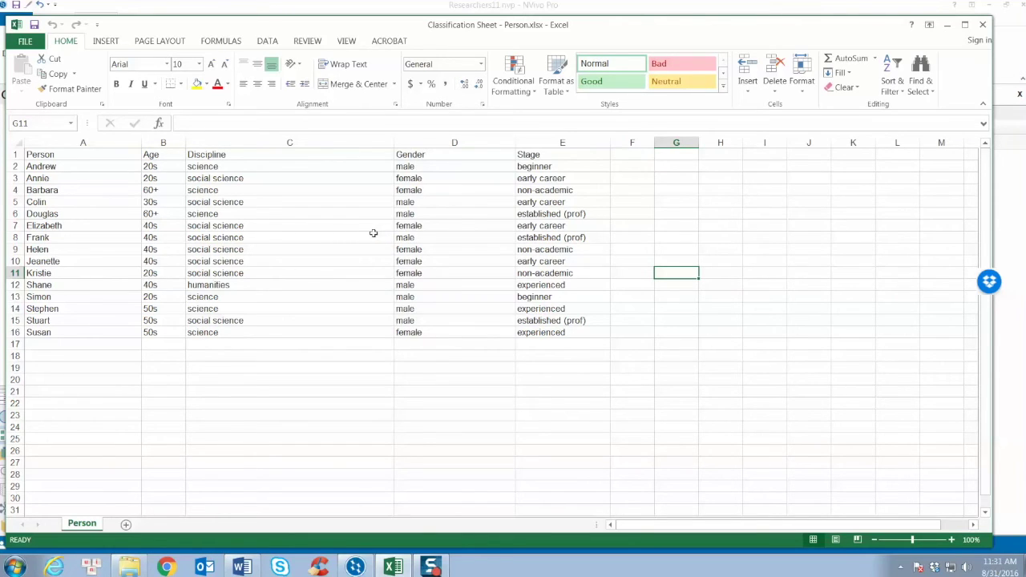
pyautogui.click(69, 157)
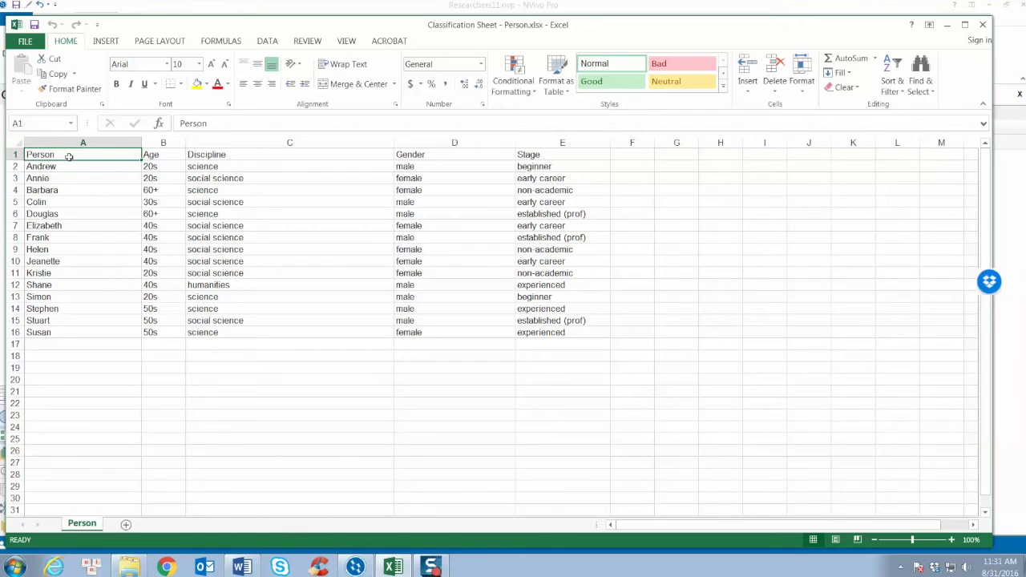
pyautogui.click(160, 158)
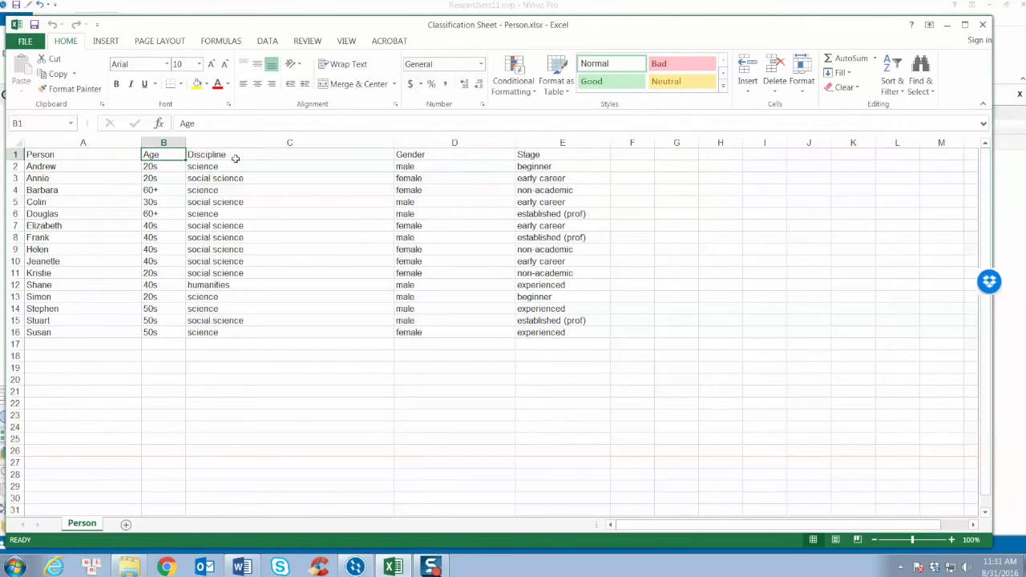
pyautogui.click(237, 159)
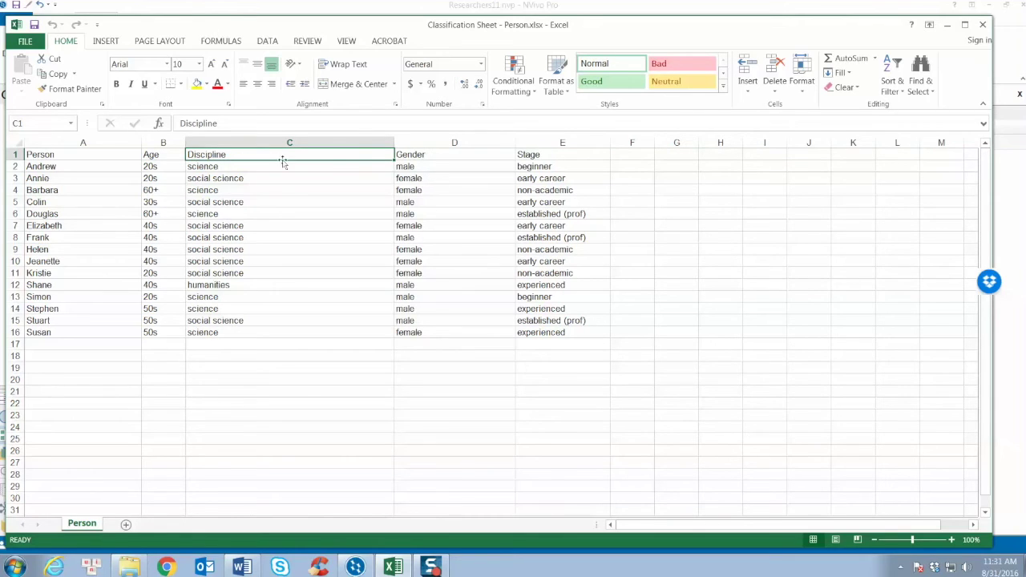
pyautogui.click(432, 155)
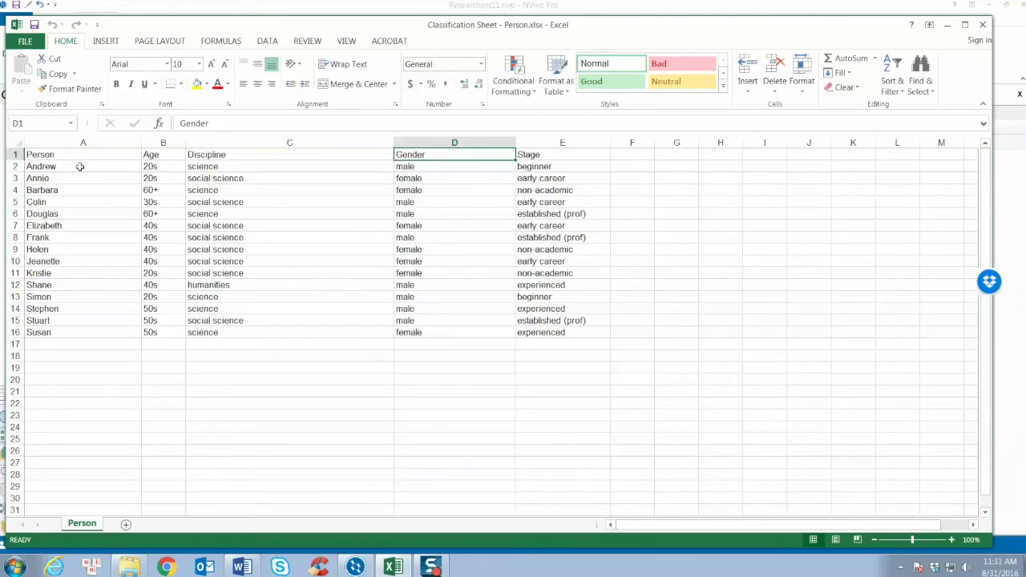
pyautogui.click(52, 167)
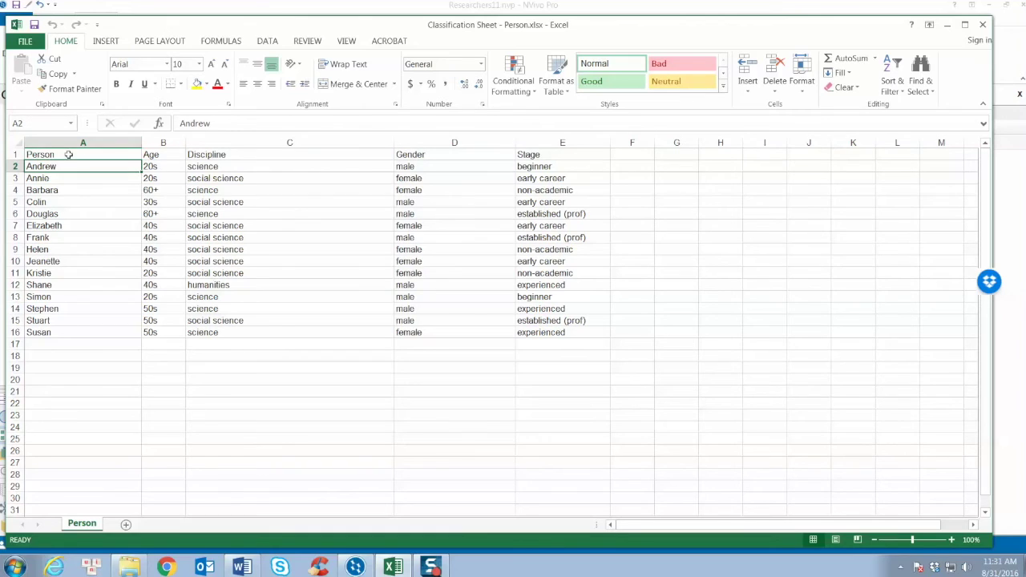
pyautogui.click(69, 154)
pyautogui.click(160, 156)
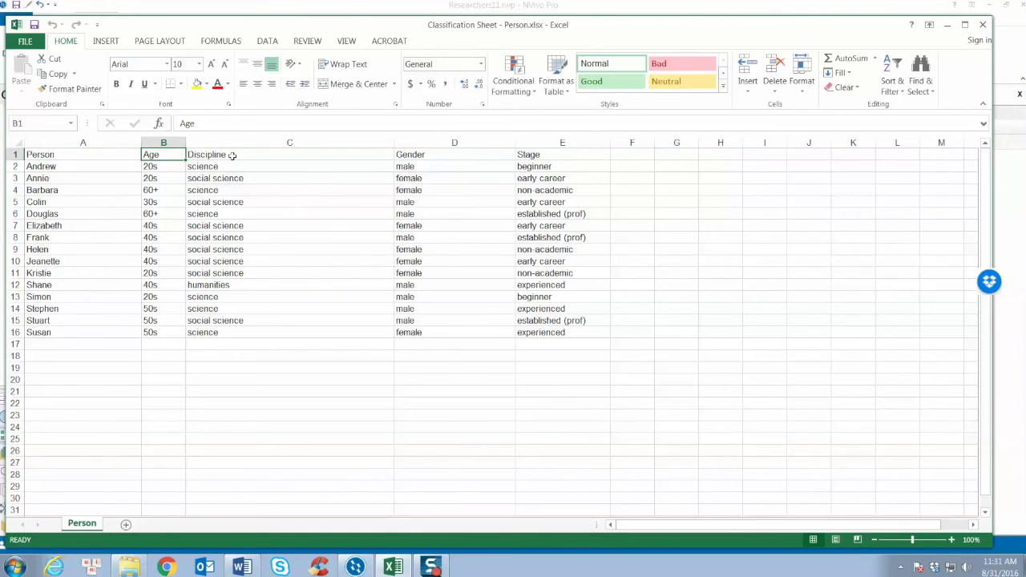
pyautogui.click(232, 155)
pyautogui.click(429, 159)
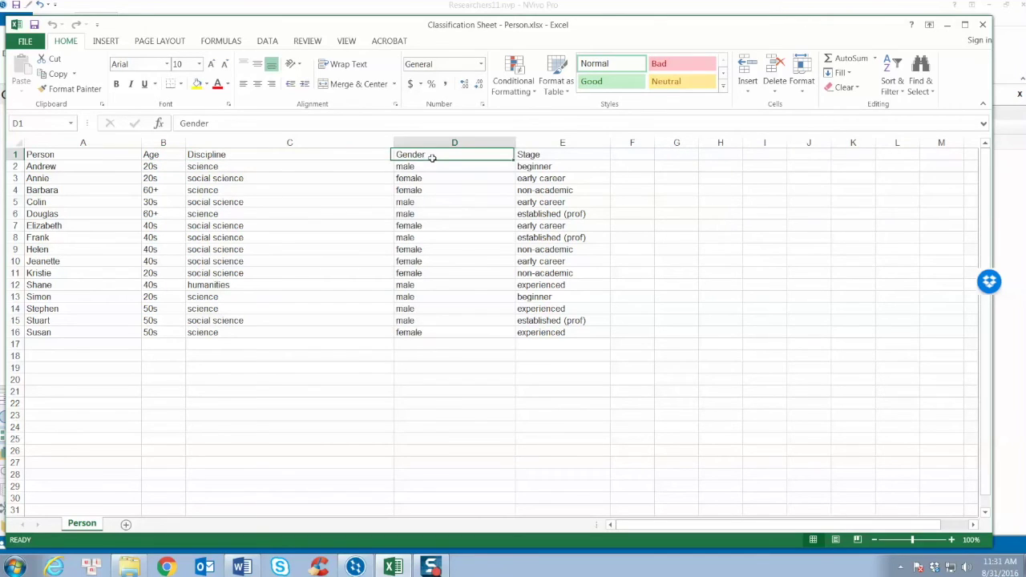
pyautogui.click(544, 157)
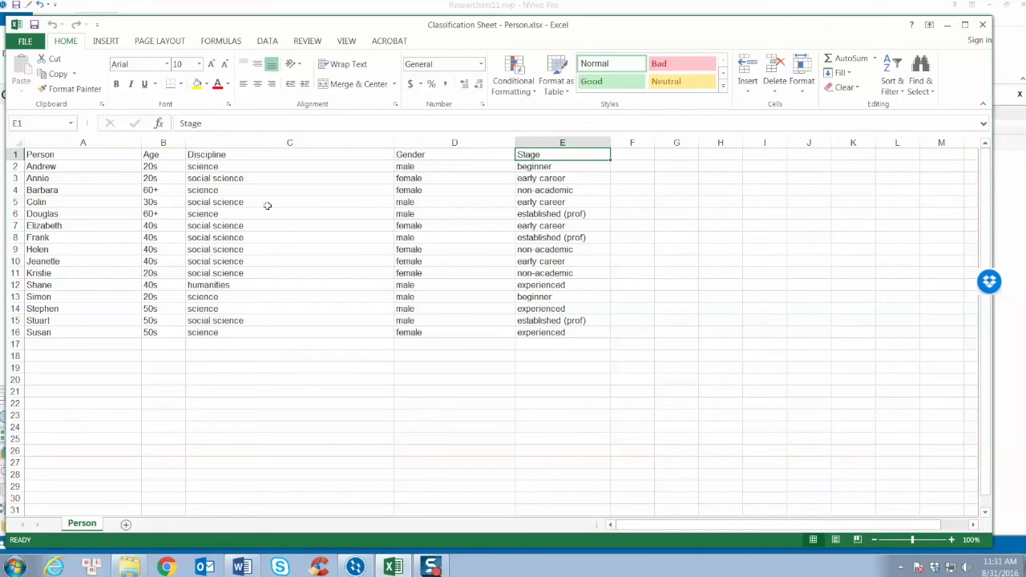
pyautogui.click(79, 154)
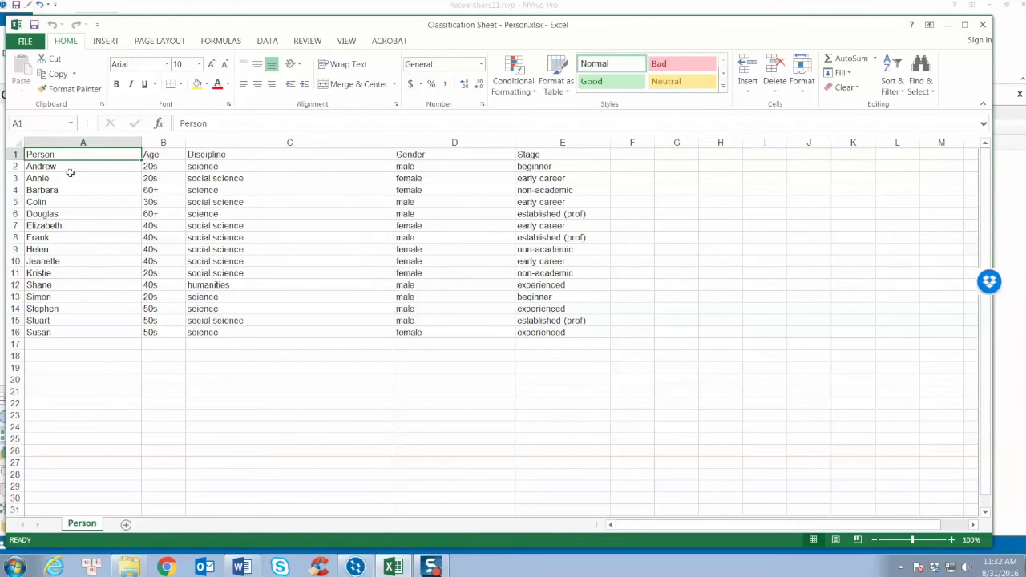
# - Check individual people's rows, disciplines and career stages, then close the workbook
pyautogui.click(69, 178)
pyautogui.click(68, 202)
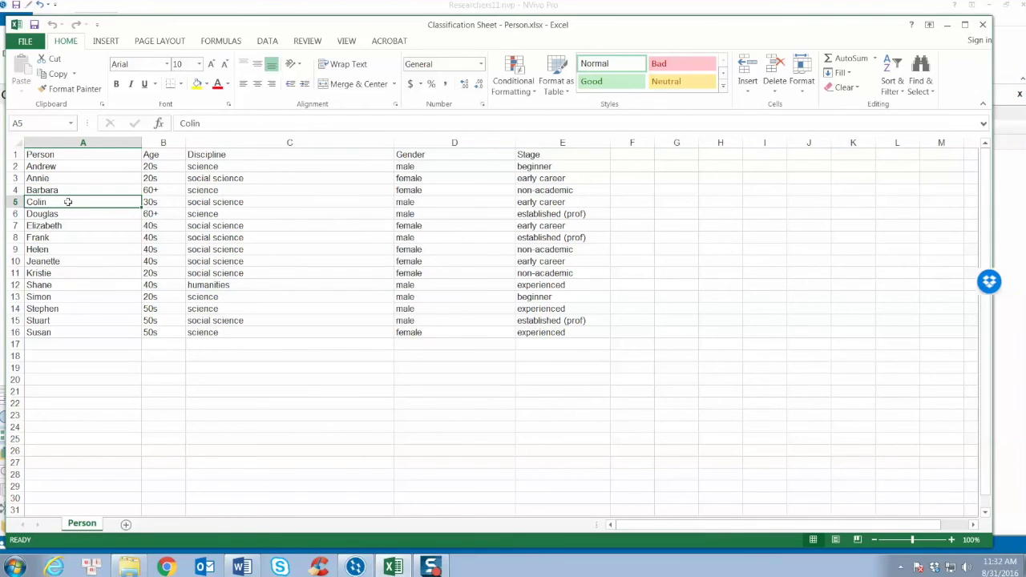
pyautogui.click(69, 225)
pyautogui.click(68, 247)
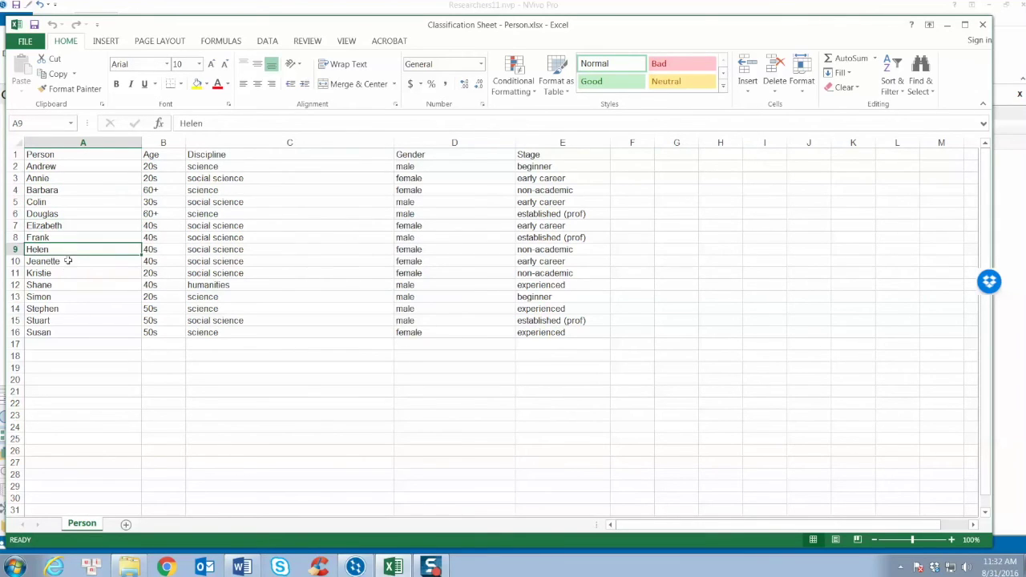
pyautogui.click(68, 270)
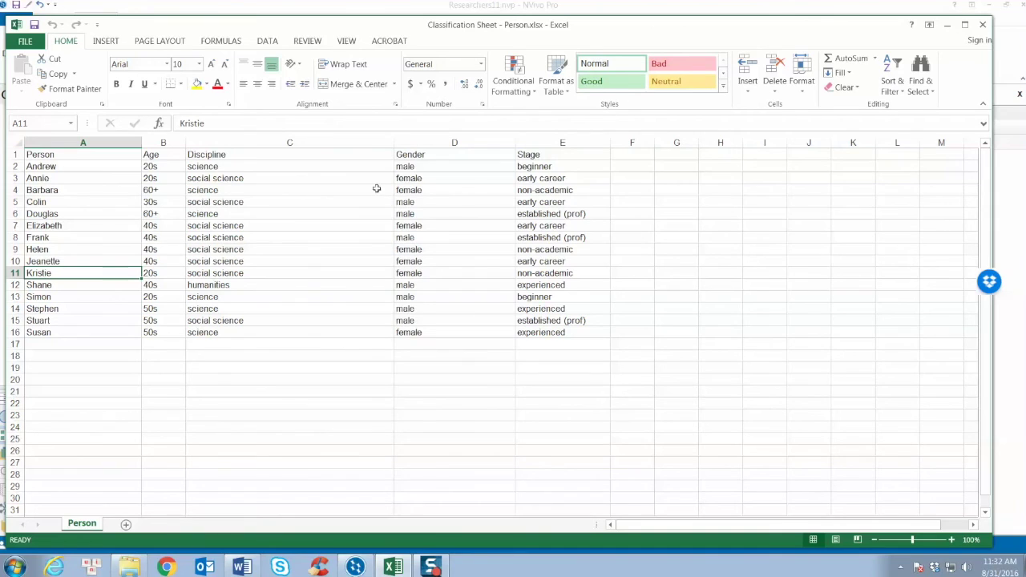
pyautogui.click(337, 185)
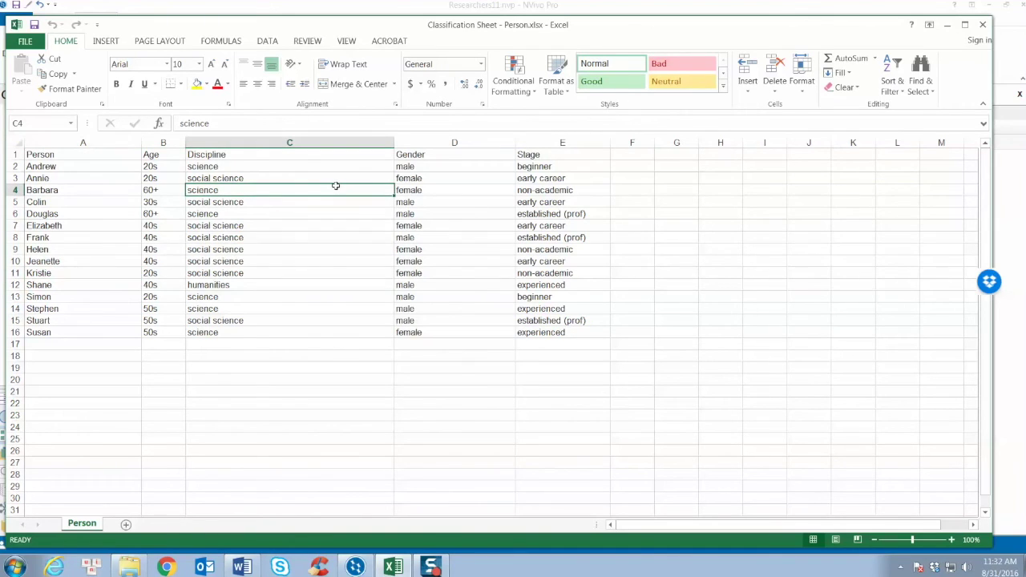
pyautogui.click(328, 213)
pyautogui.click(324, 250)
pyautogui.click(327, 297)
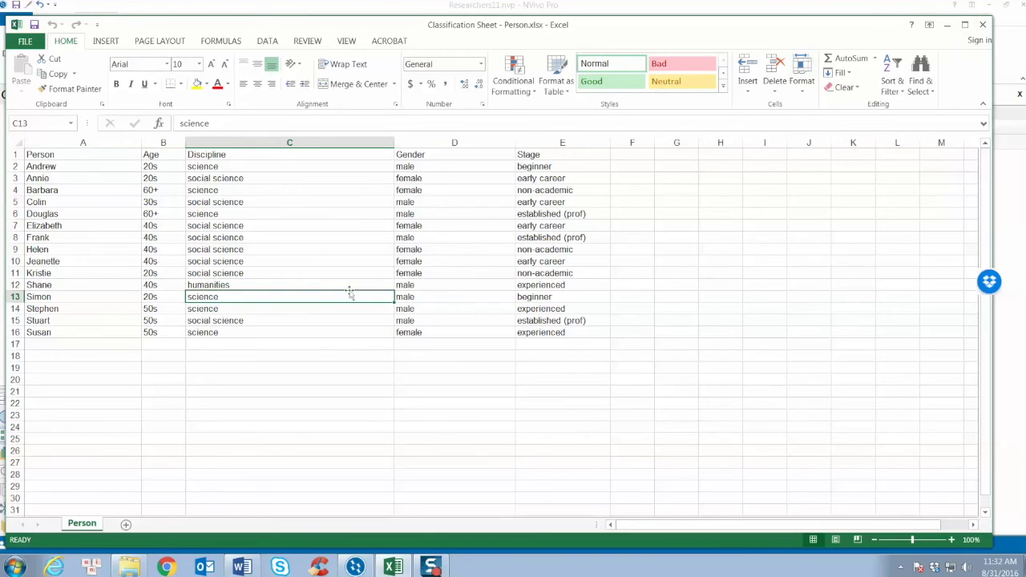
pyautogui.click(529, 226)
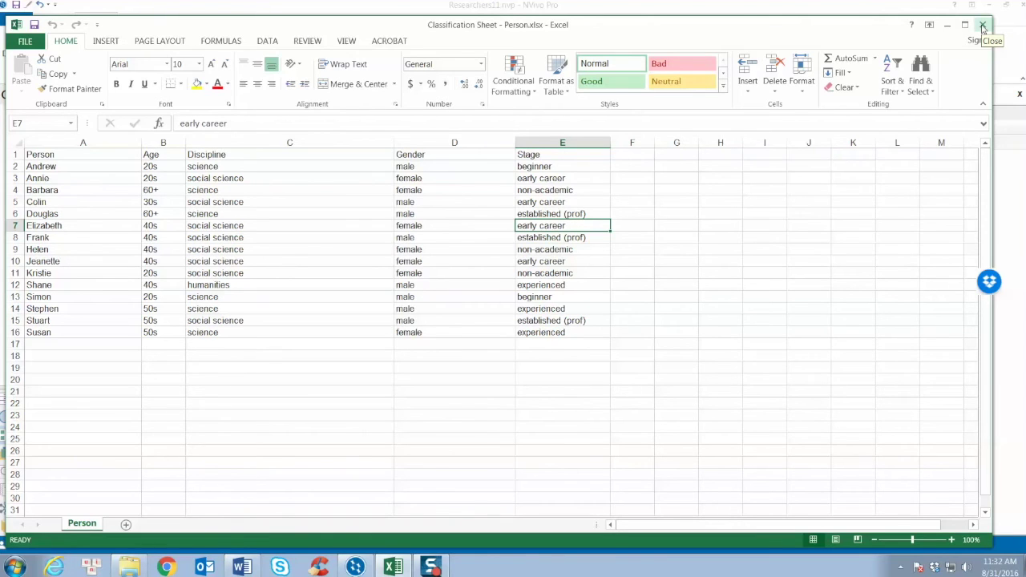
pyautogui.click(983, 28)
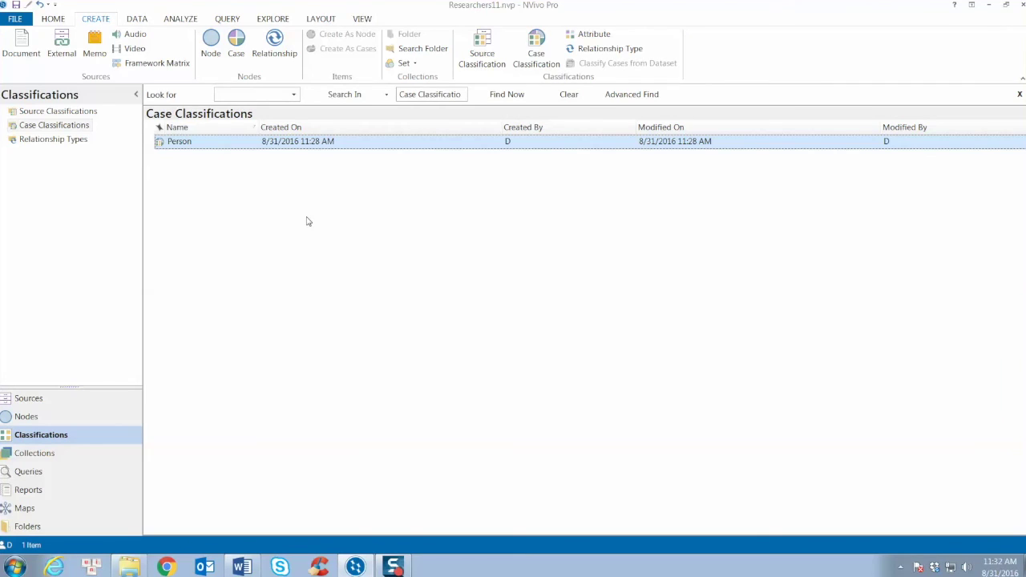
# - With the Person case classification selected, start Data > Import Classification Sheets
pyautogui.click(307, 221)
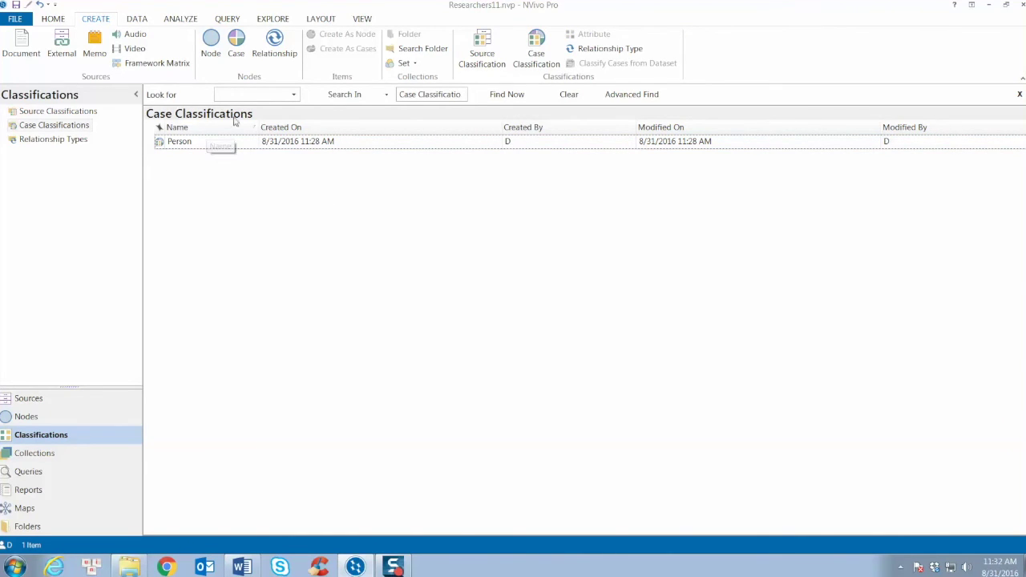
pyautogui.click(141, 20)
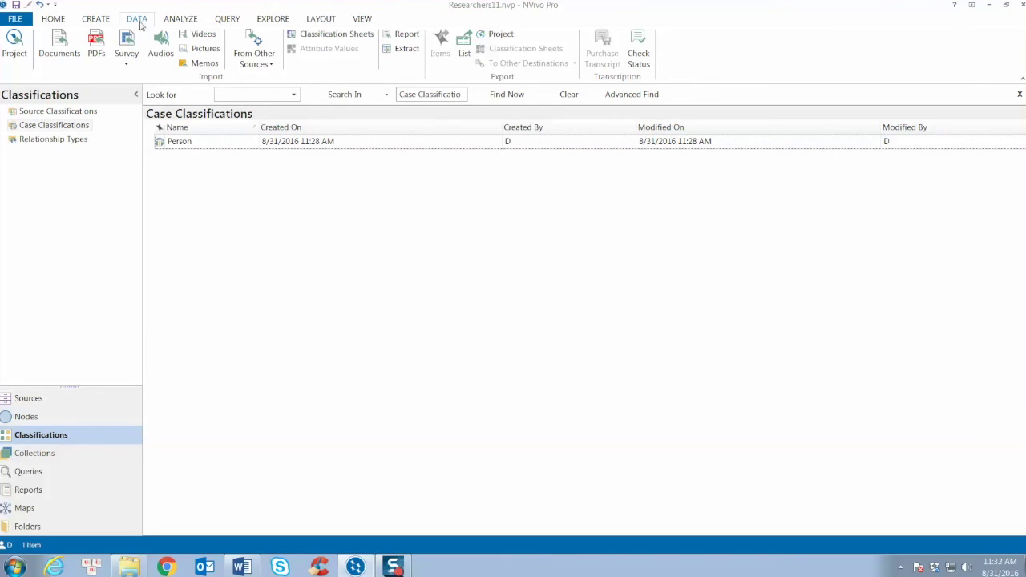
pyautogui.click(184, 142)
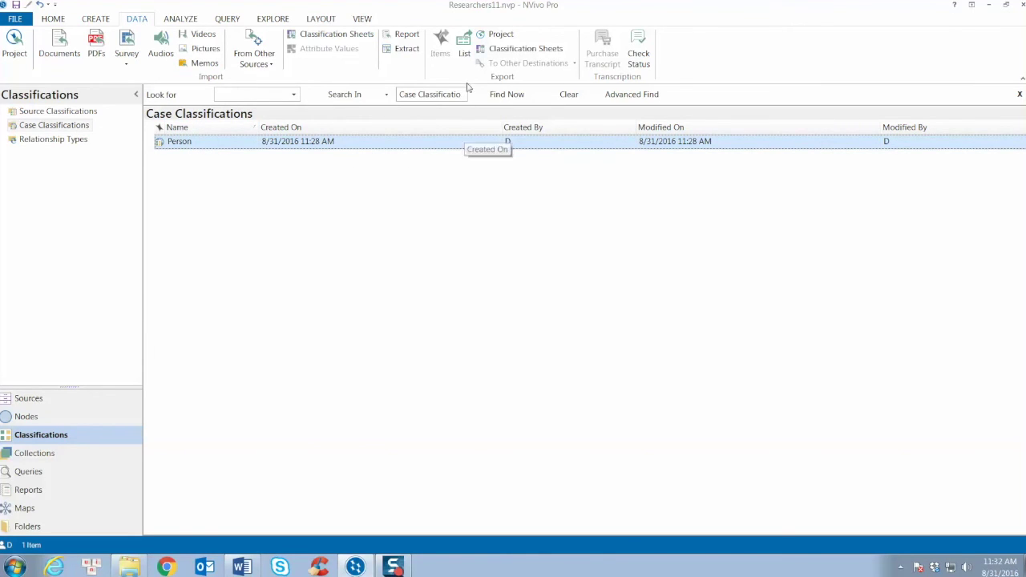
pyautogui.click(352, 36)
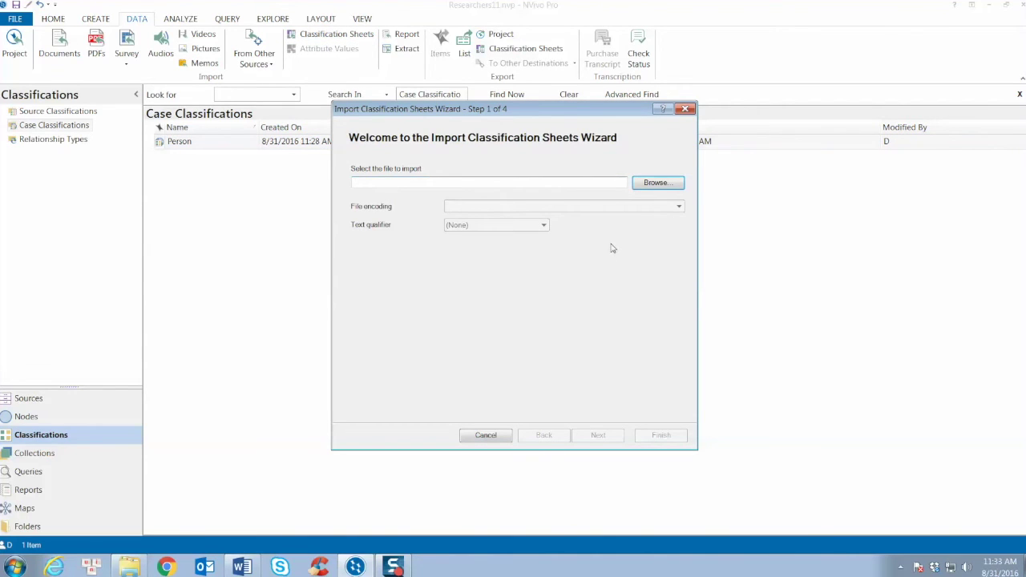
# - Choose the classification spreadsheet from Course Documents > DAV 726 > NVivo Examples
pyautogui.click(656, 184)
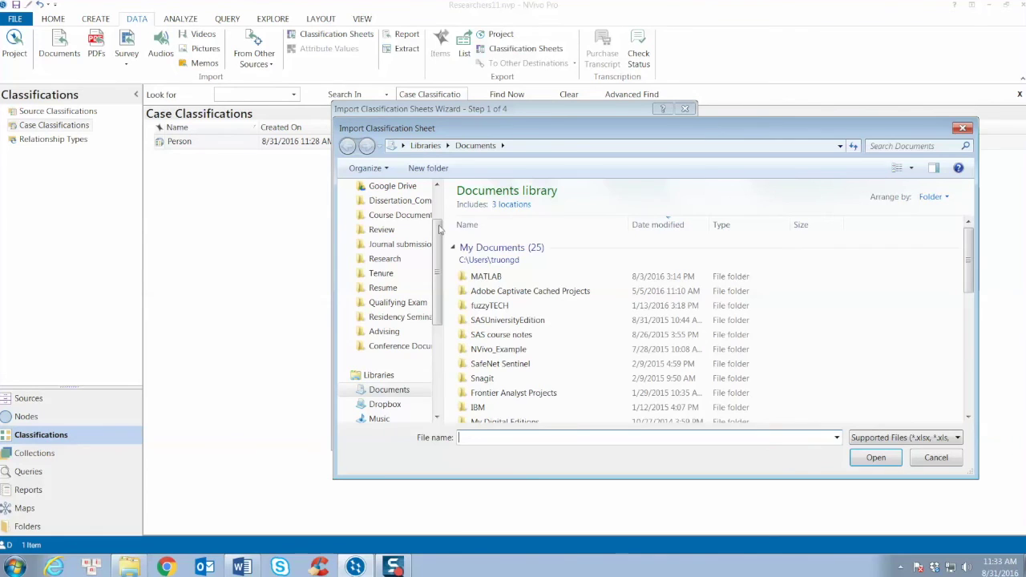
pyautogui.click(399, 215)
pyautogui.doubleClick(493, 245)
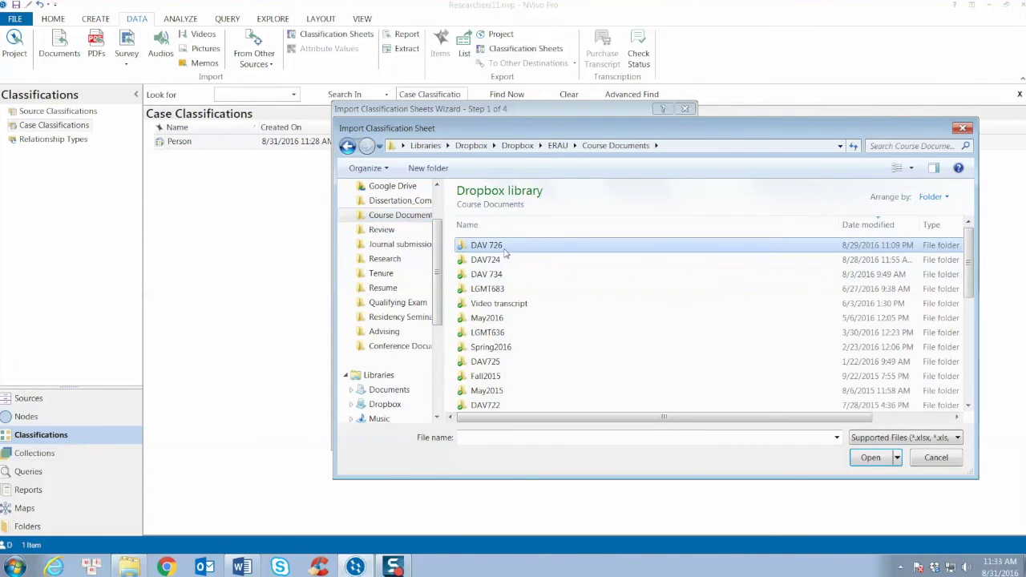
pyautogui.doubleClick(503, 247)
pyautogui.doubleClick(501, 264)
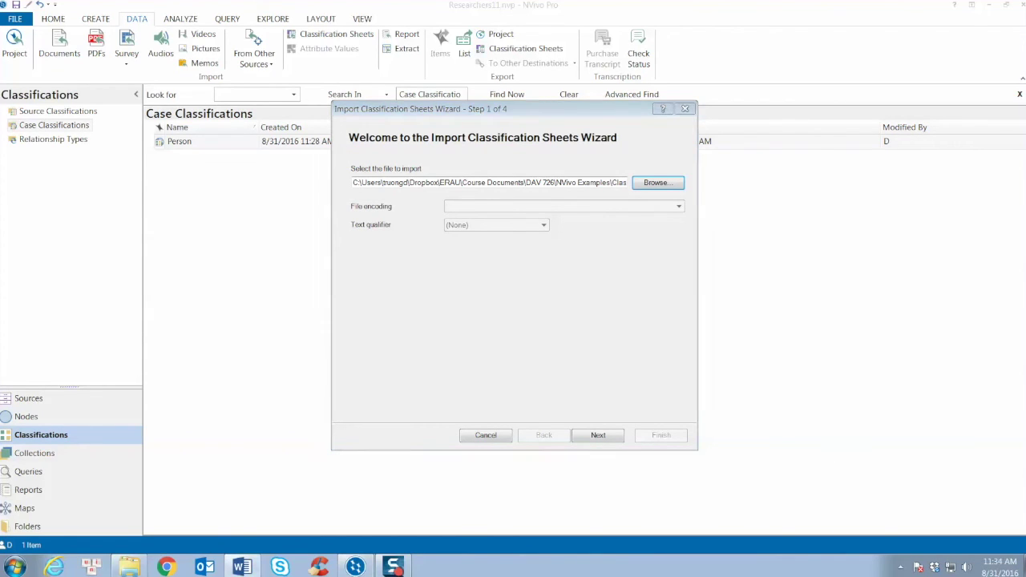
pyautogui.click(599, 435)
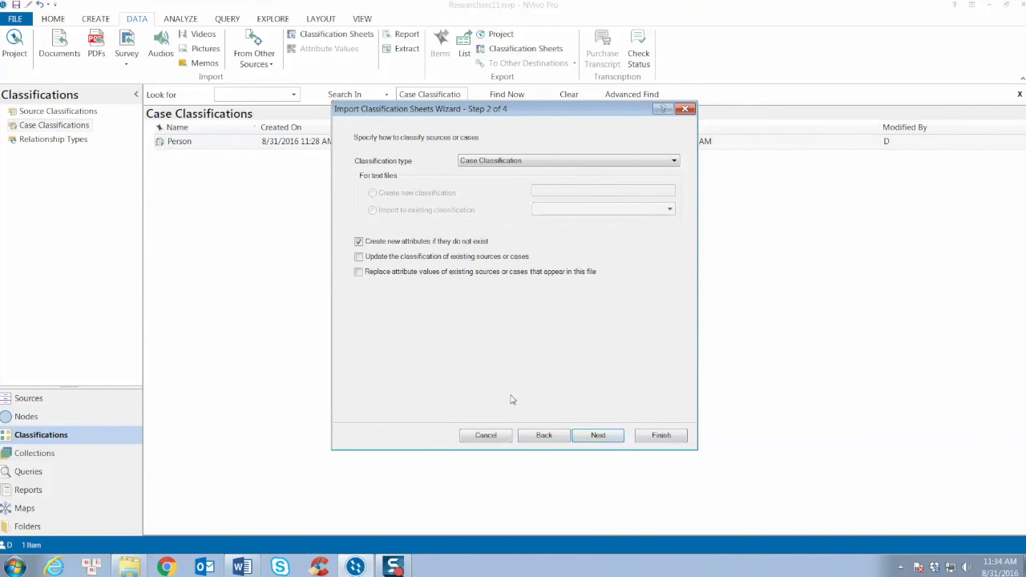
# - Keep Case Classification and import rows as case names under Cases > People
pyautogui.click(522, 161)
pyautogui.click(588, 437)
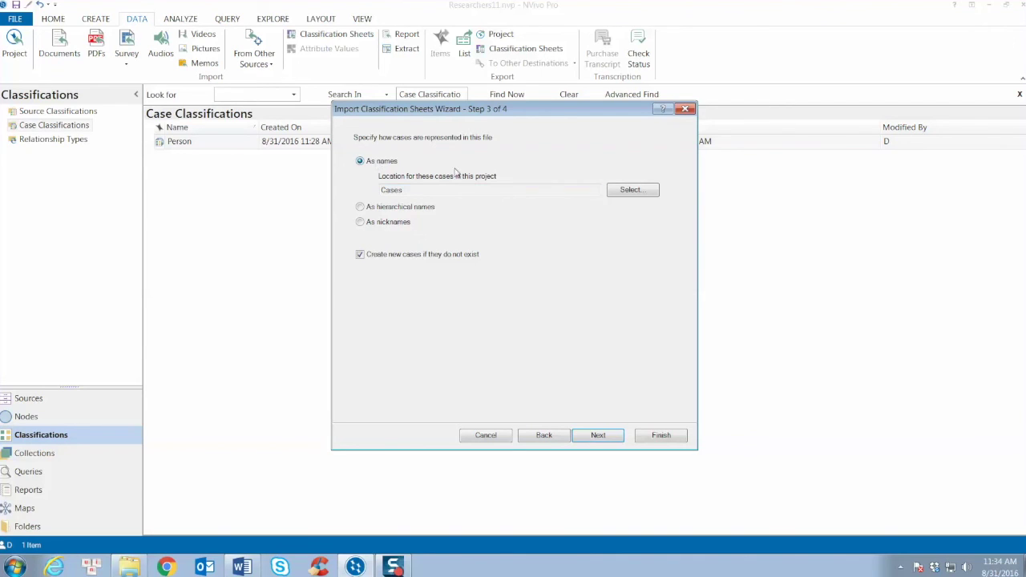
pyautogui.click(626, 193)
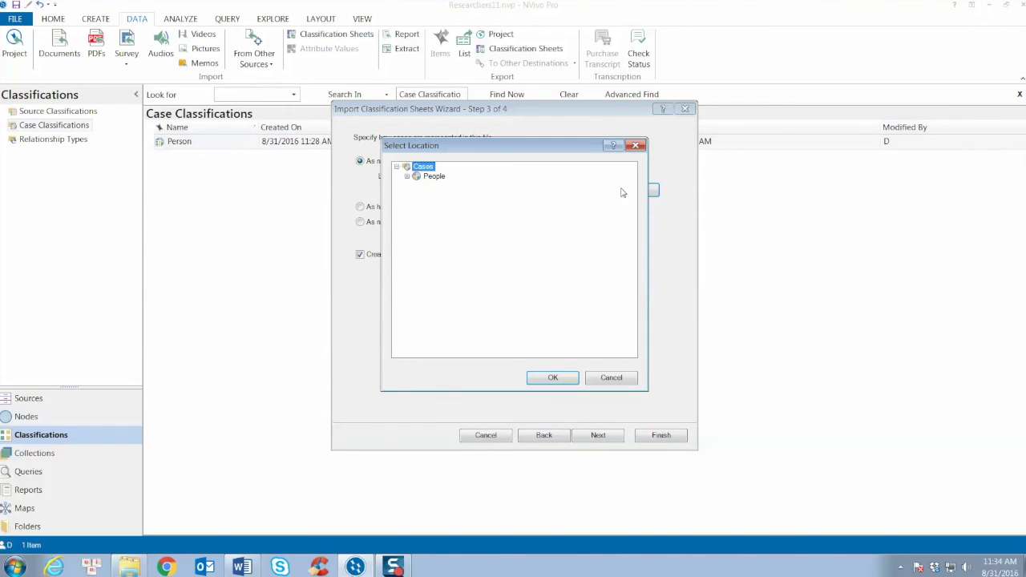
pyautogui.click(411, 178)
pyautogui.click(407, 176)
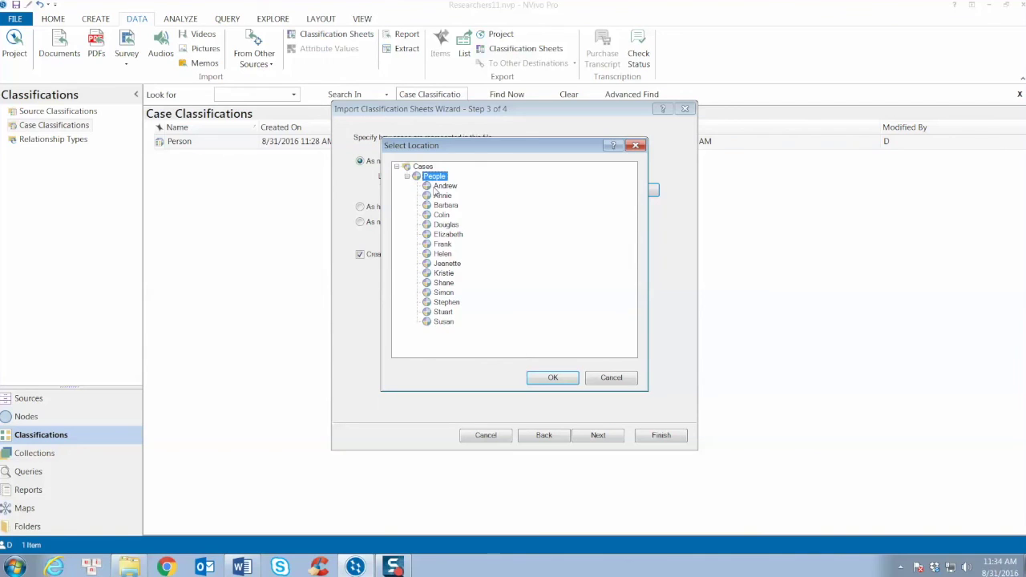
pyautogui.click(552, 378)
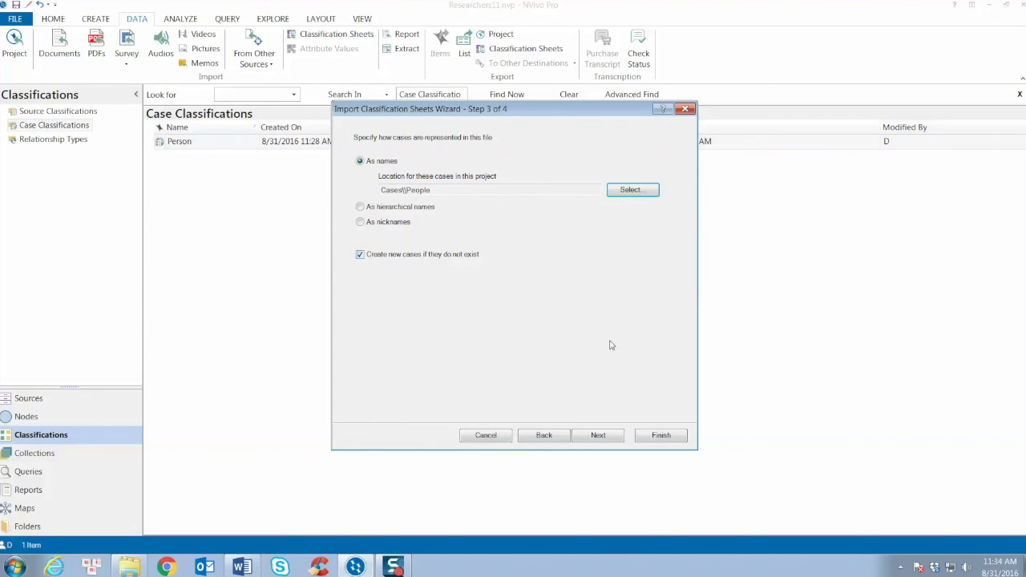
pyautogui.click(615, 437)
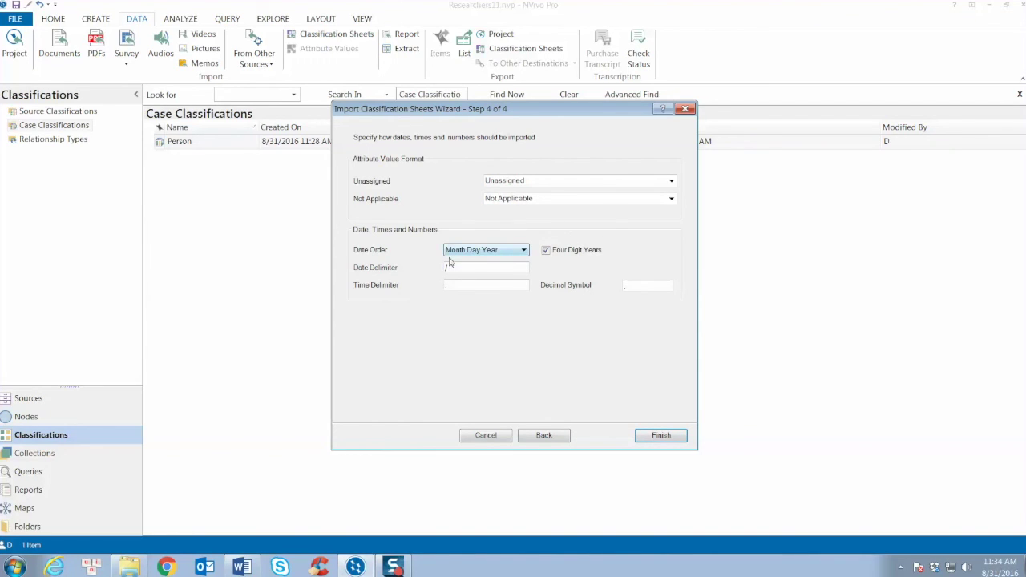
# - Finish the import using the default date and number formats
pyautogui.click(661, 437)
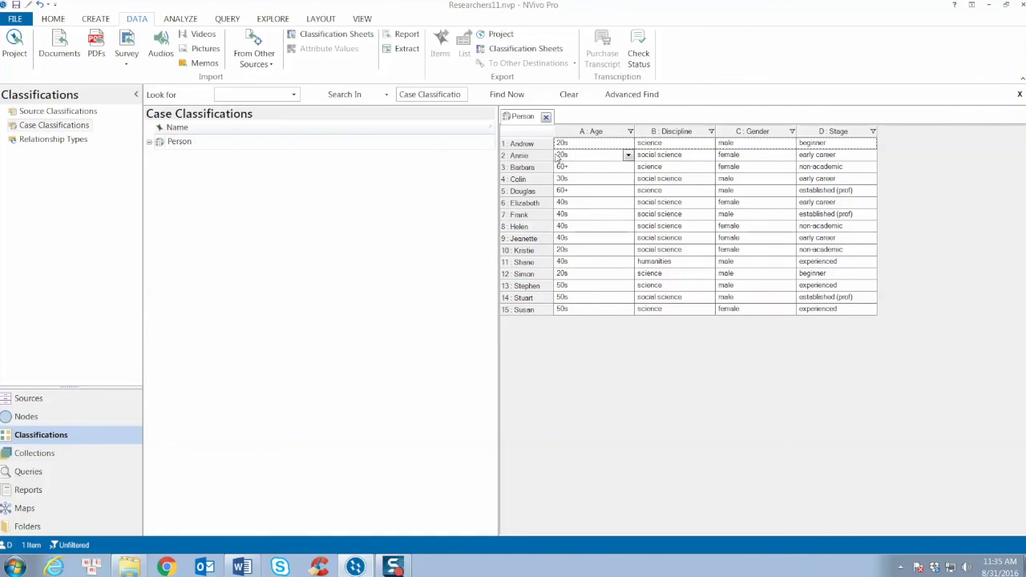
pyautogui.moveTo(593, 143)
pyautogui.click(628, 143)
pyautogui.click(628, 144)
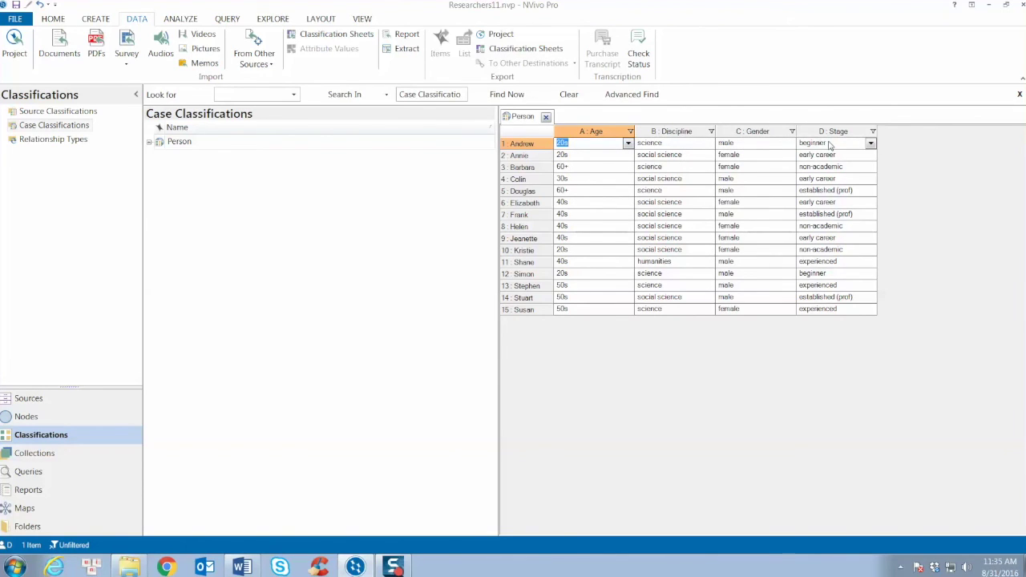
pyautogui.click(597, 385)
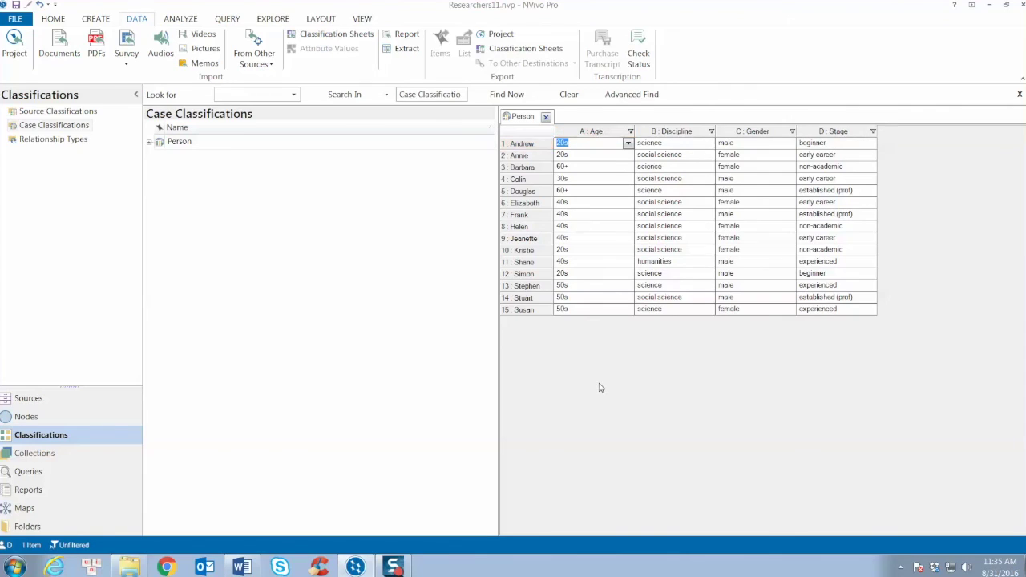